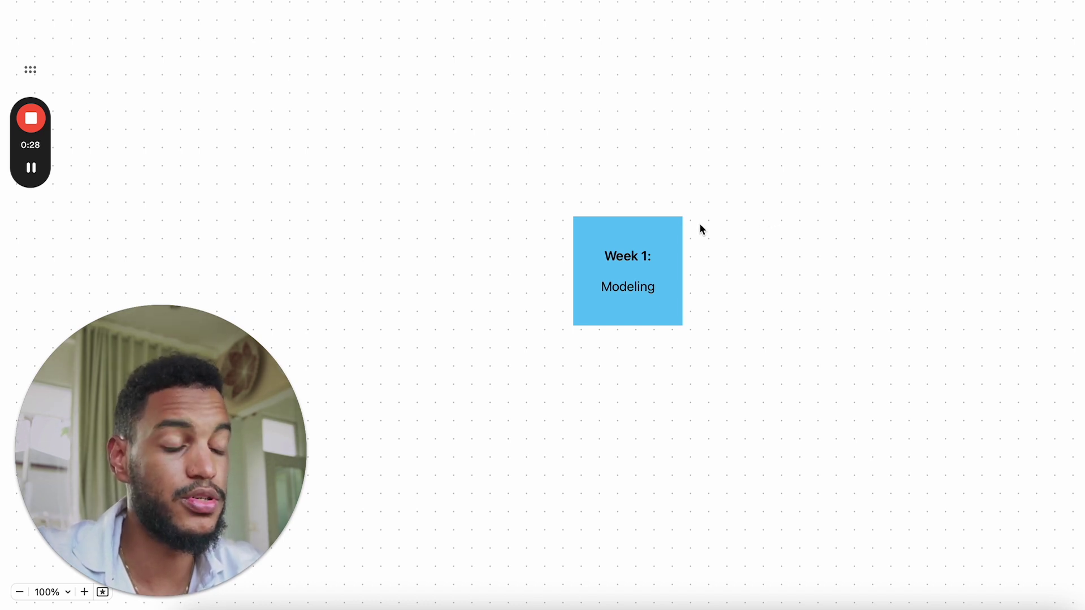
{"action": "scroll", "coordinate": [701, 228], "scroll_direction": "right", "scroll_amount": 3}
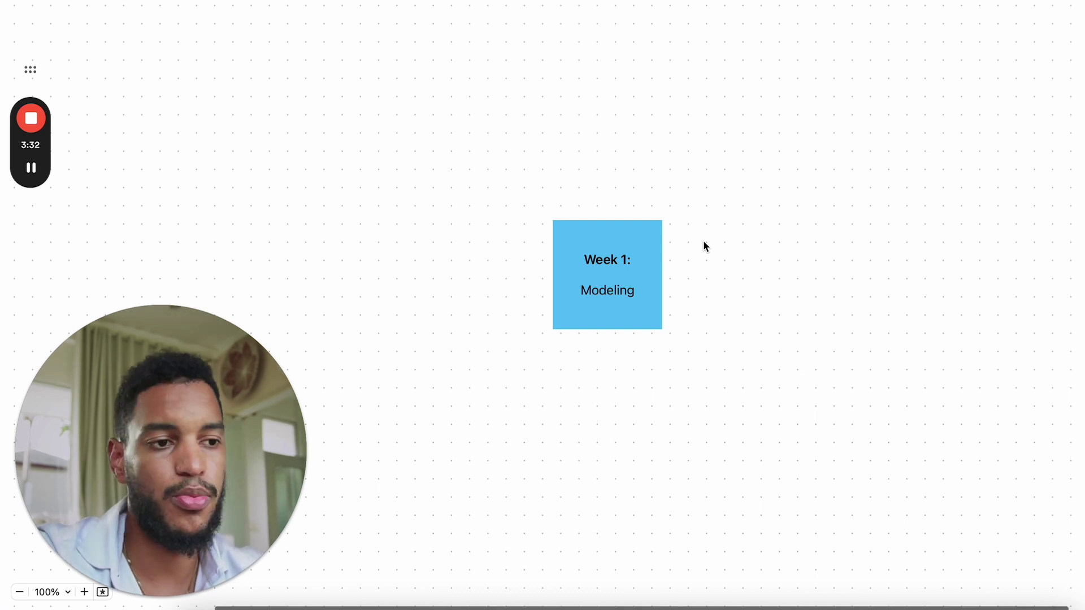
{"action": "scroll", "coordinate": [705, 246], "scroll_direction": "right", "scroll_amount": 2}
{"action": "scroll", "coordinate": [705, 246], "scroll_direction": "up", "scroll_amount": 1}
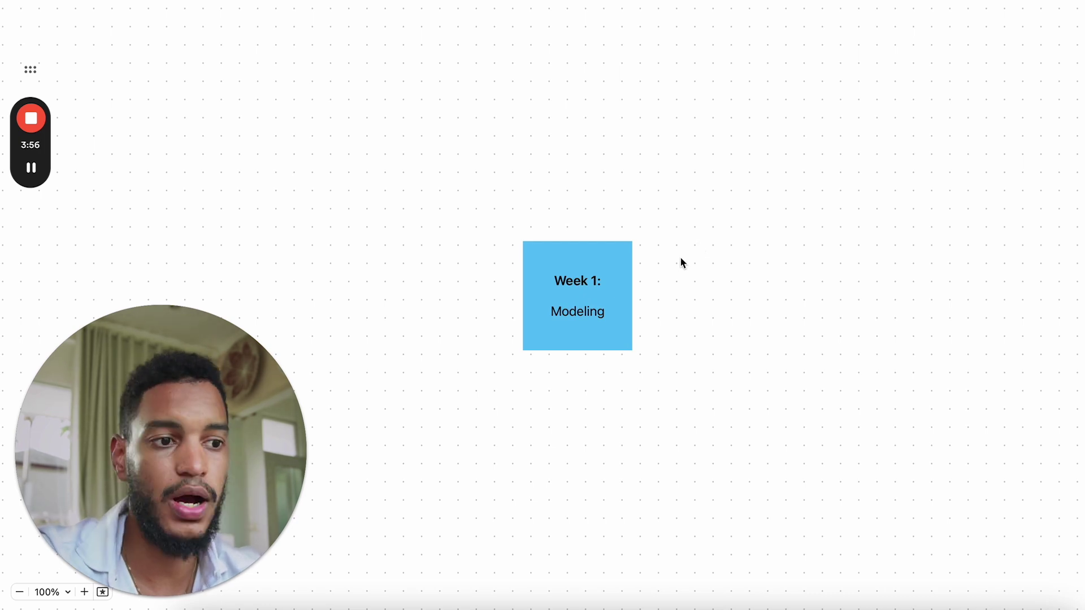
{"action": "scroll", "coordinate": [681, 260], "scroll_direction": "up", "scroll_amount": 1}
{"action": "scroll", "coordinate": [682, 261], "scroll_direction": "up", "scroll_amount": 1}
{"action": "scroll", "coordinate": [682, 261], "scroll_direction": "left", "scroll_amount": 2}
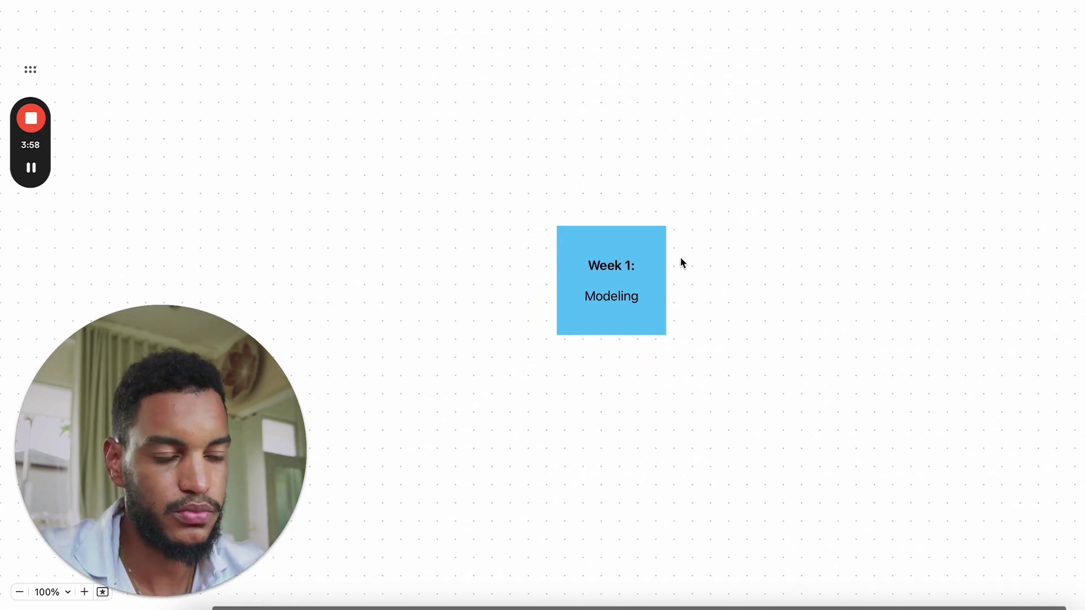
{"action": "scroll", "coordinate": [682, 263], "scroll_direction": "right", "scroll_amount": 1}
{"action": "scroll", "coordinate": [682, 262], "scroll_direction": "right", "scroll_amount": 1}
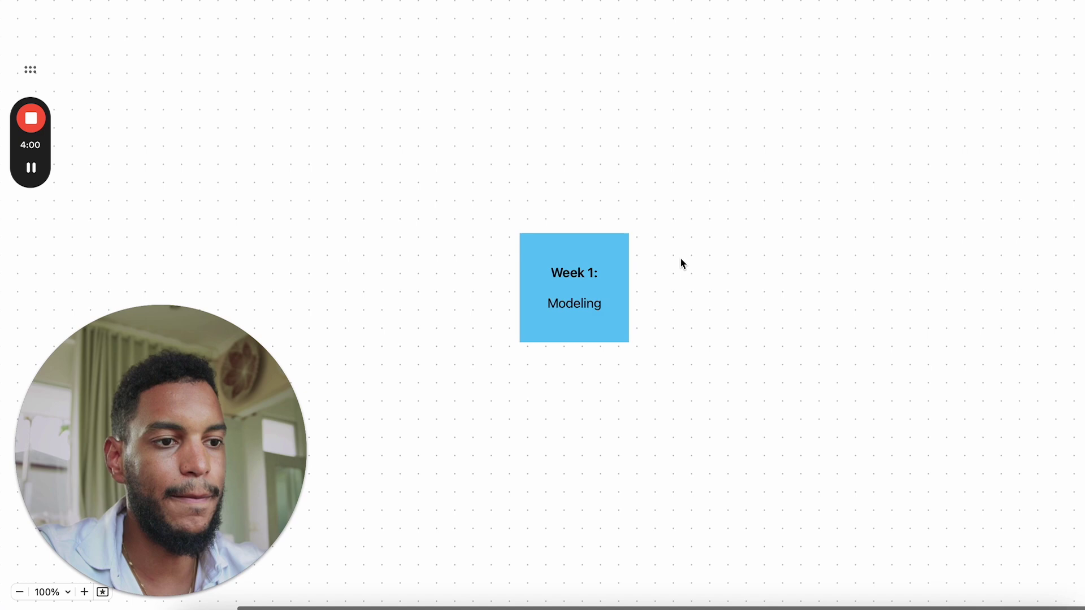
{"action": "scroll", "coordinate": [679, 285], "scroll_direction": "down", "scroll_amount": 2, "text": "ctrl"}
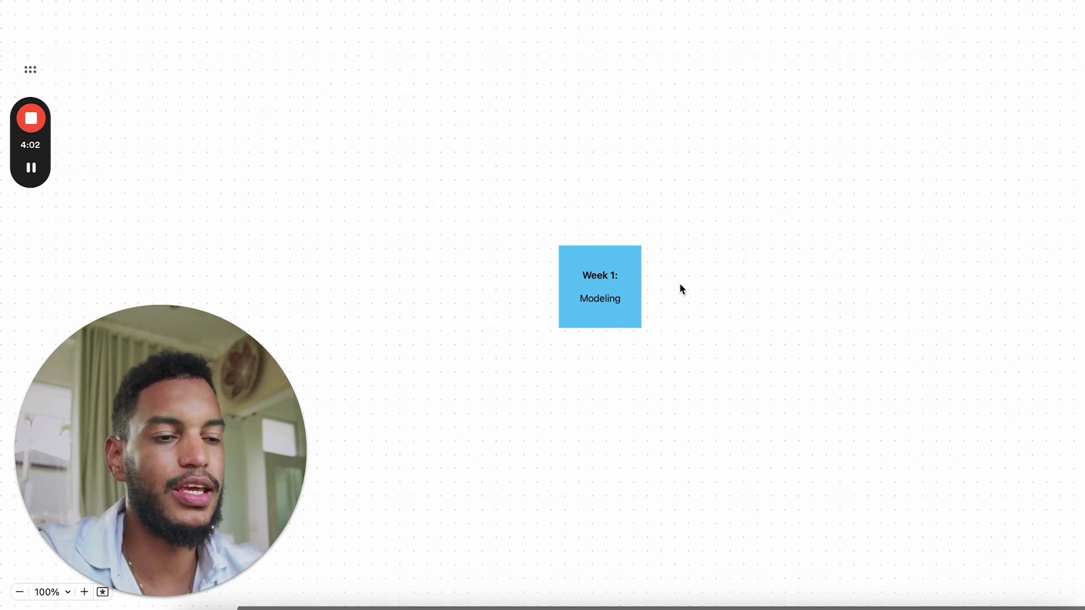
{"action": "scroll", "coordinate": [690, 263], "scroll_direction": "up", "scroll_amount": 1, "text": "ctrl"}
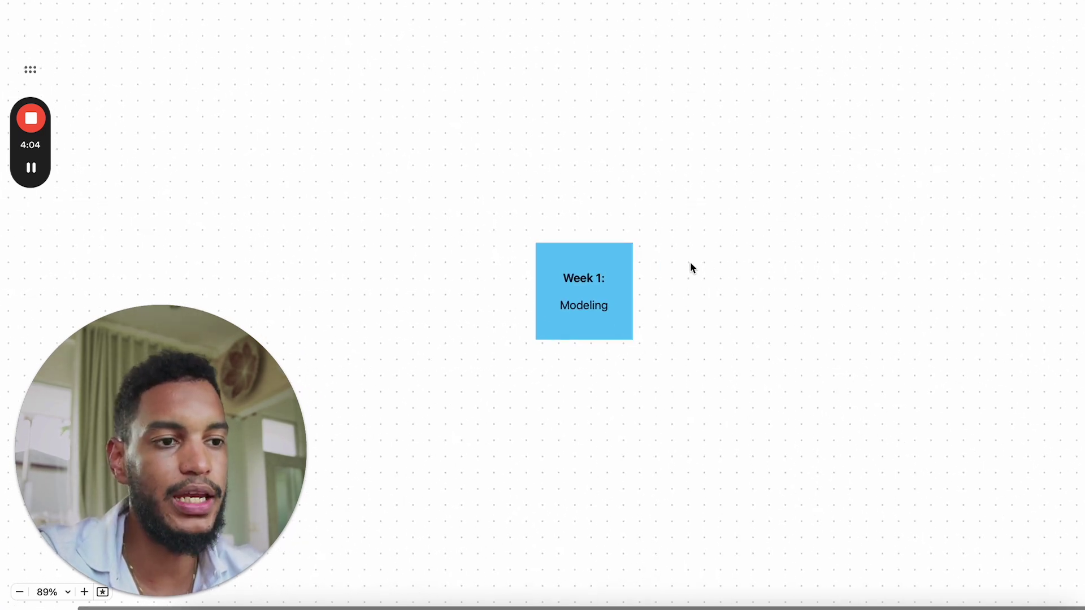
Step: Change the blue note's heading to "Week 1-2:" and replace its text Modeling with "UI & tools"
{"action": "left_click", "coordinate": [620, 278]}
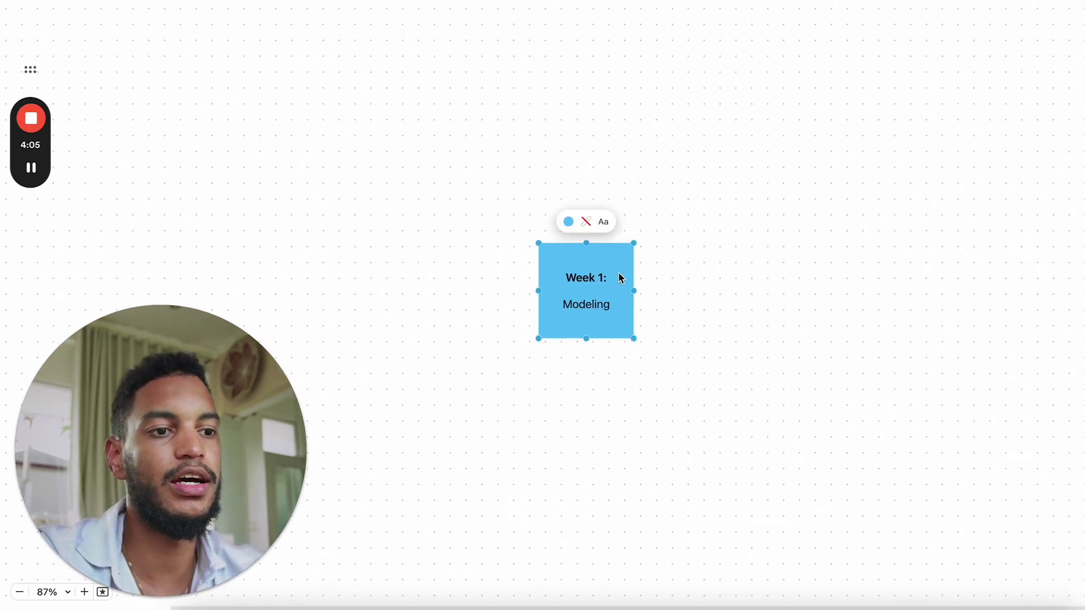
{"action": "double_click", "coordinate": [600, 300]}
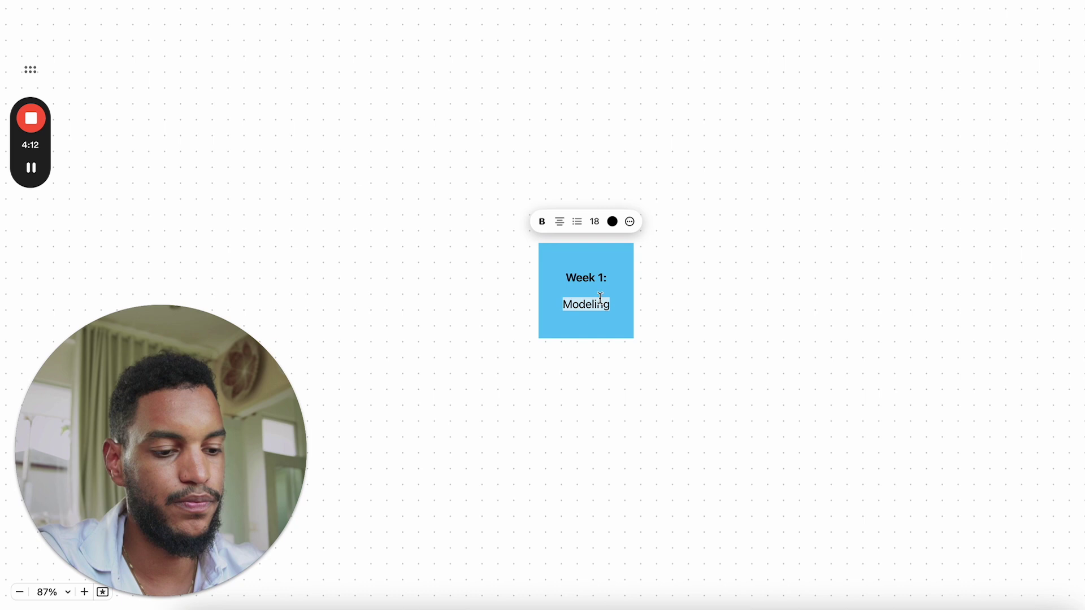
{"action": "type", "text": "UI &"}
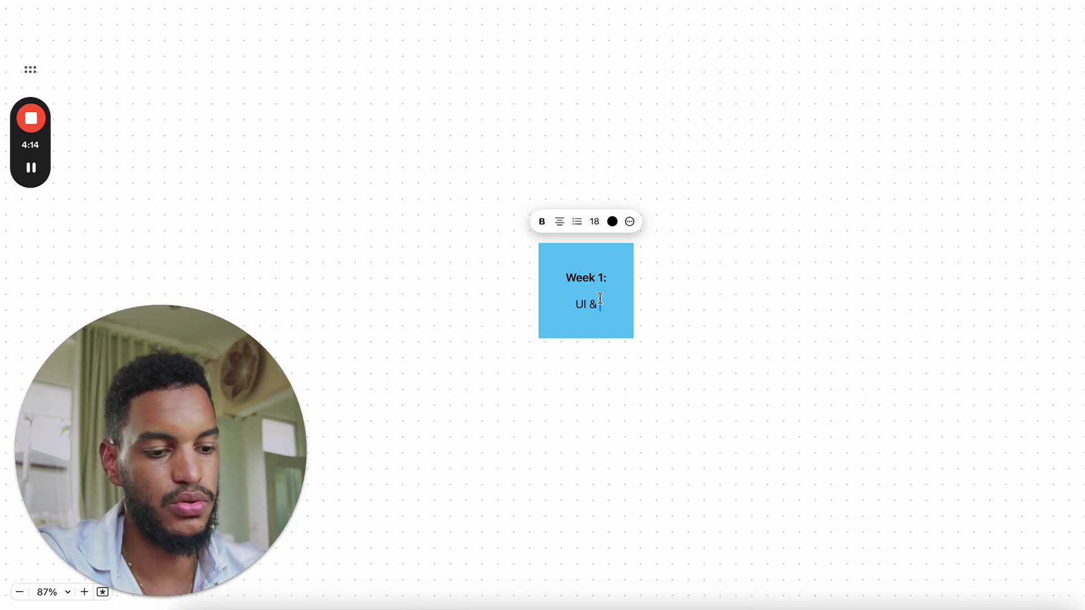
{"action": "type", "text": " tools"}
{"action": "left_click", "coordinate": [599, 277]}
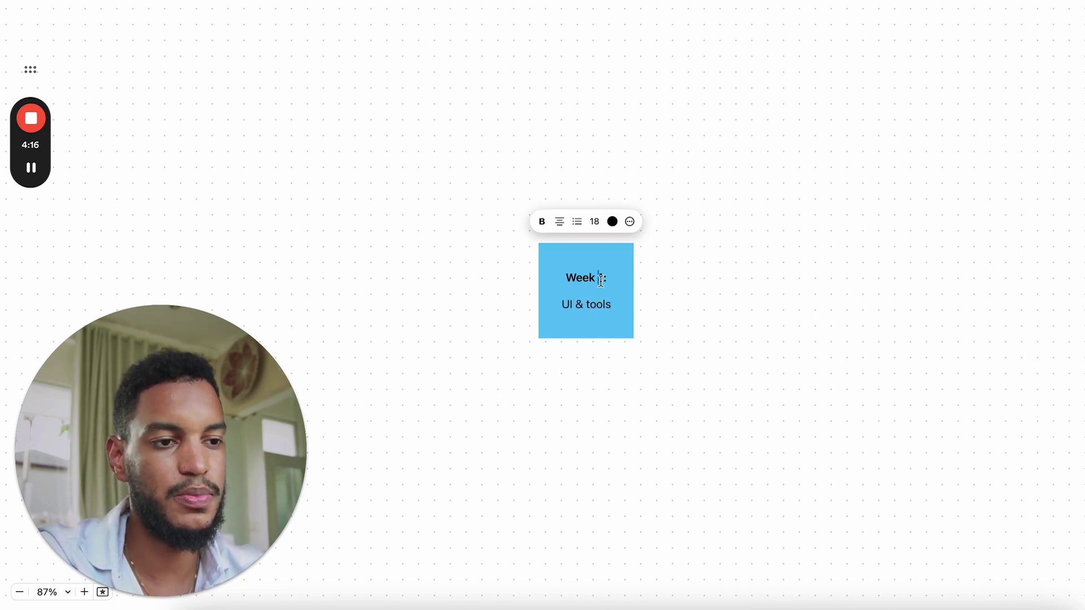
{"action": "type", "text": "-2"}
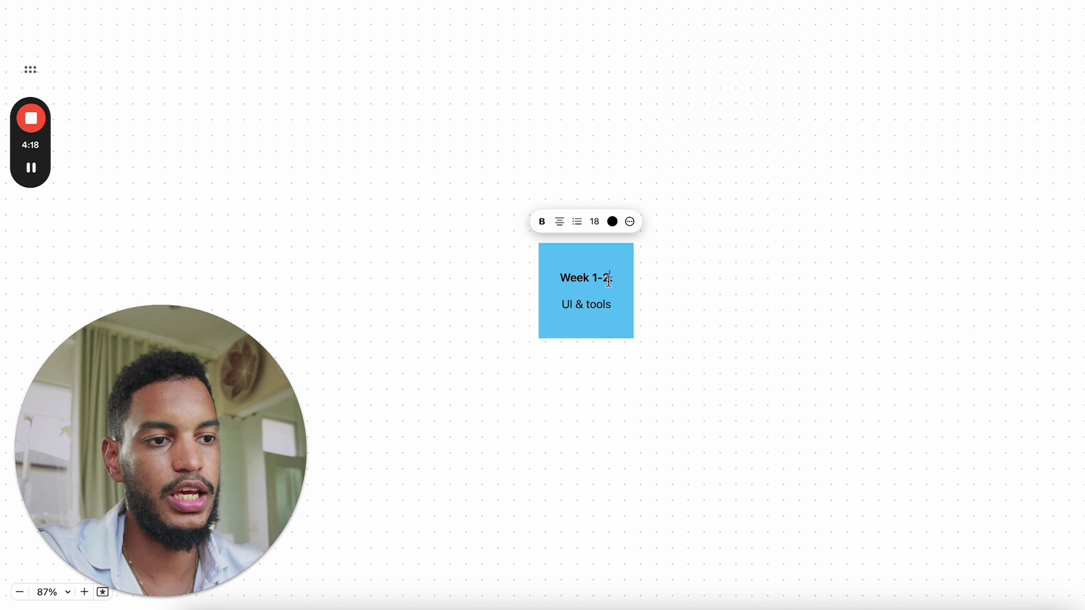
{"action": "left_click", "coordinate": [669, 287]}
Step: Duplicate the UI & tools note and place the copy beside it on its right, level with the original
{"action": "left_click", "coordinate": [619, 272]}
{"action": "key", "text": "ctrl+d"}
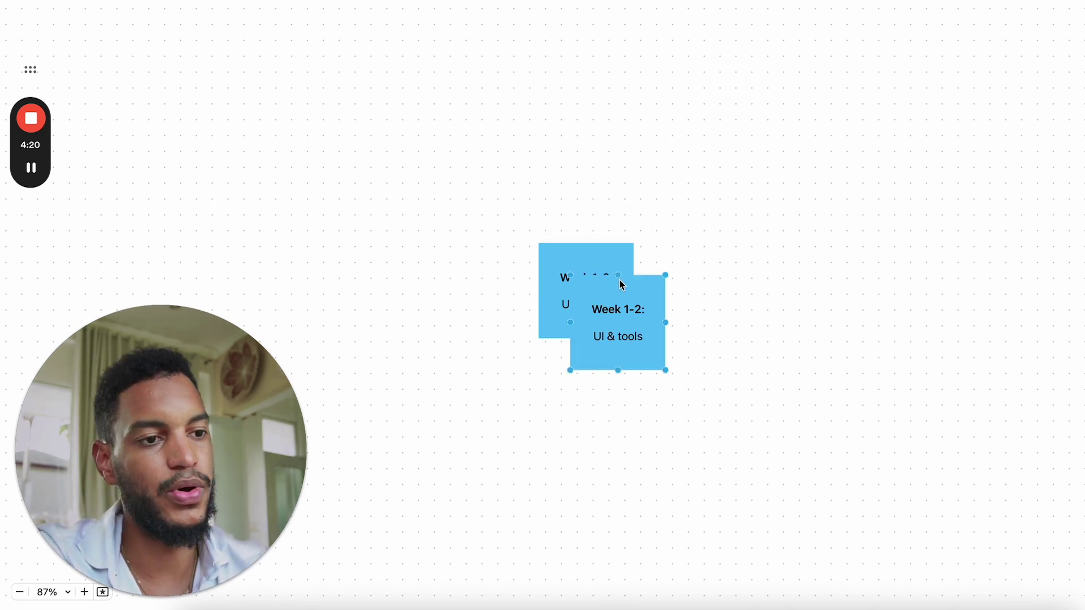
{"action": "left_click_drag", "start_coordinate": [620, 278], "coordinate": [755, 272]}
{"action": "scroll", "coordinate": [868, 236], "scroll_direction": "right", "scroll_amount": 5}
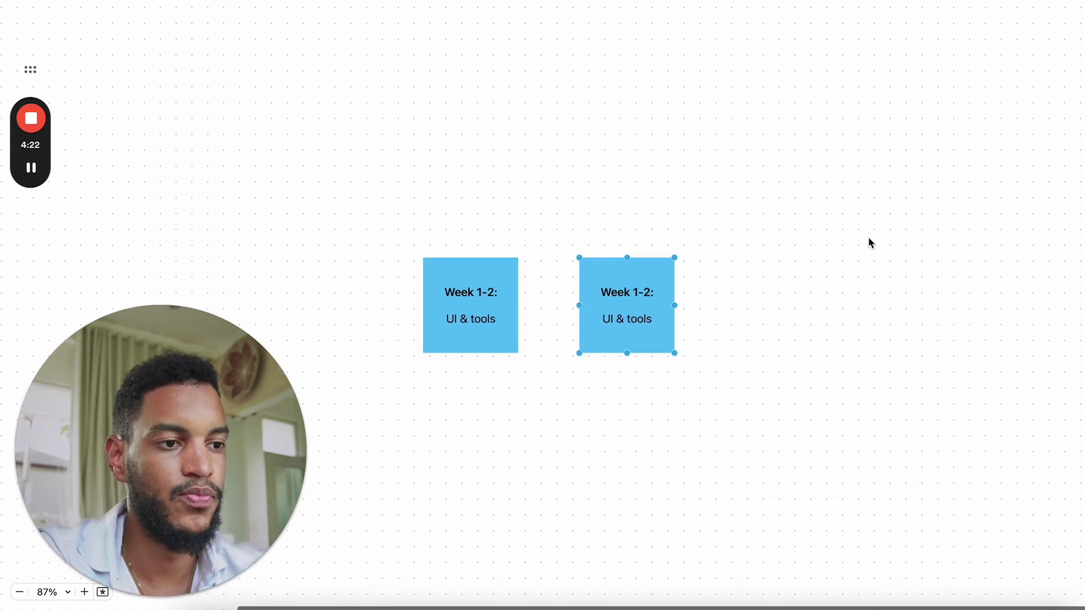
Step: Change the copied note's heading to "Week 2-3:" and its text to "Modeling"
{"action": "double_click", "coordinate": [633, 298]}
{"action": "left_click_drag", "start_coordinate": [632, 291], "coordinate": [648, 290]}
{"action": "type", "text": "2-3"}
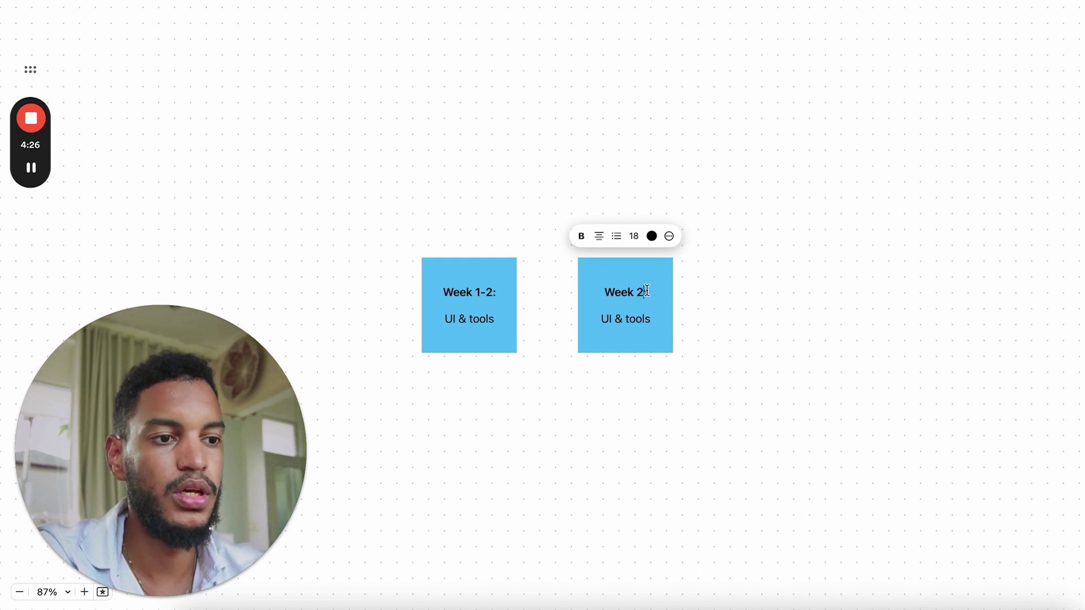
{"action": "triple_click", "coordinate": [626, 316]}
{"action": "type", "text": "Modeling"}
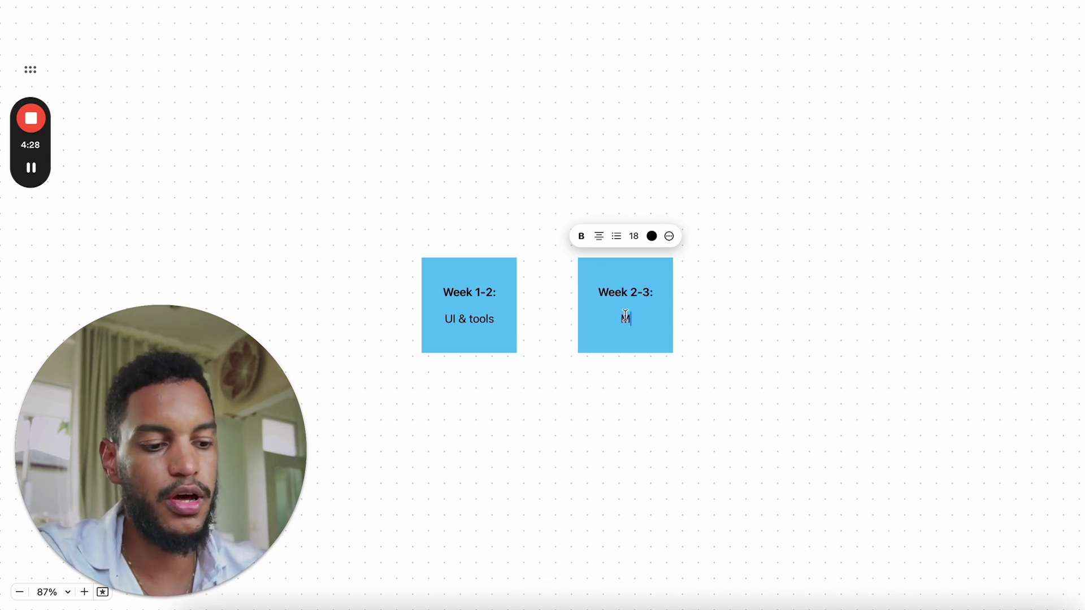
{"action": "left_click", "coordinate": [693, 308]}
{"action": "scroll", "coordinate": [693, 308], "scroll_direction": "right", "scroll_amount": 5}
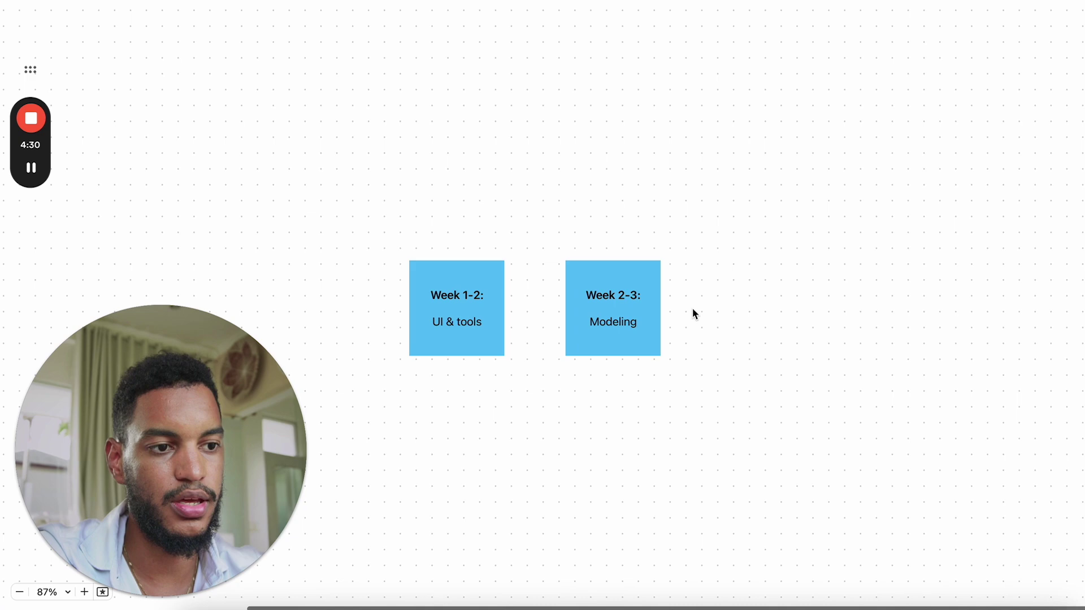
{"action": "left_click", "coordinate": [518, 265]}
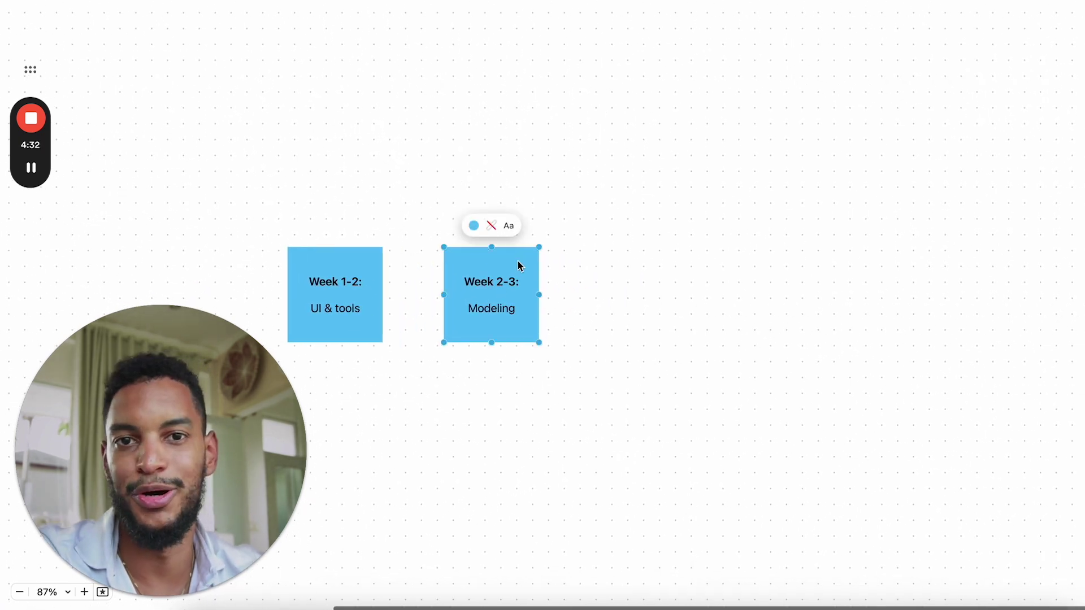
{"action": "left_click", "coordinate": [629, 266]}
{"action": "left_click", "coordinate": [511, 262]}
{"action": "left_click", "coordinate": [660, 265]}
{"action": "scroll", "coordinate": [659, 259], "scroll_direction": "left", "scroll_amount": 2}
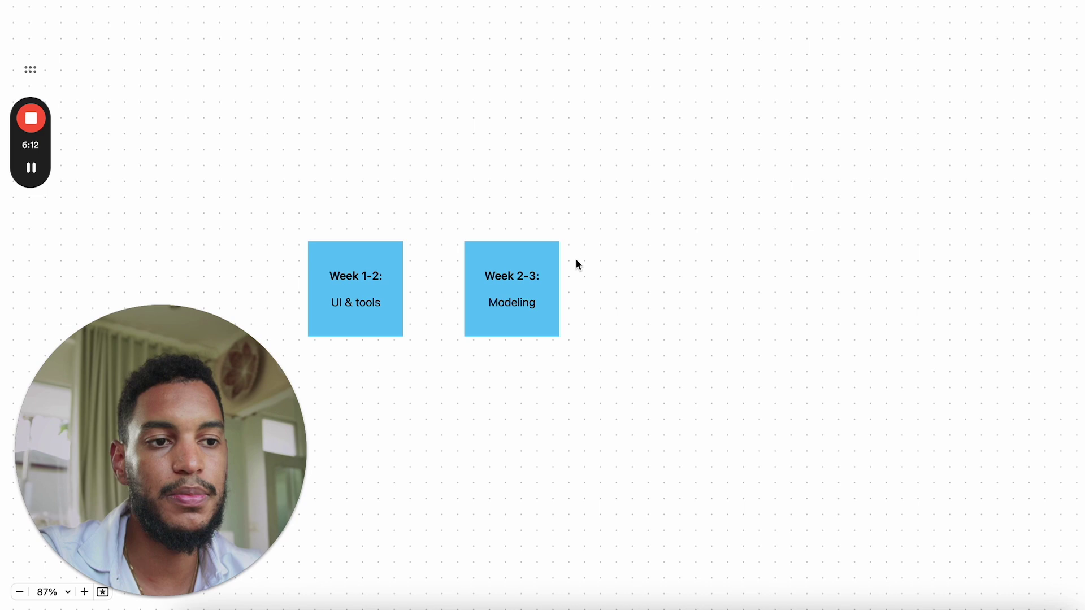
Step: Duplicate the Modeling note and place the copy to its right, matching the spacing of the first two notes
{"action": "left_click", "coordinate": [519, 251]}
{"action": "scroll", "coordinate": [625, 258], "scroll_direction": "right", "scroll_amount": 3}
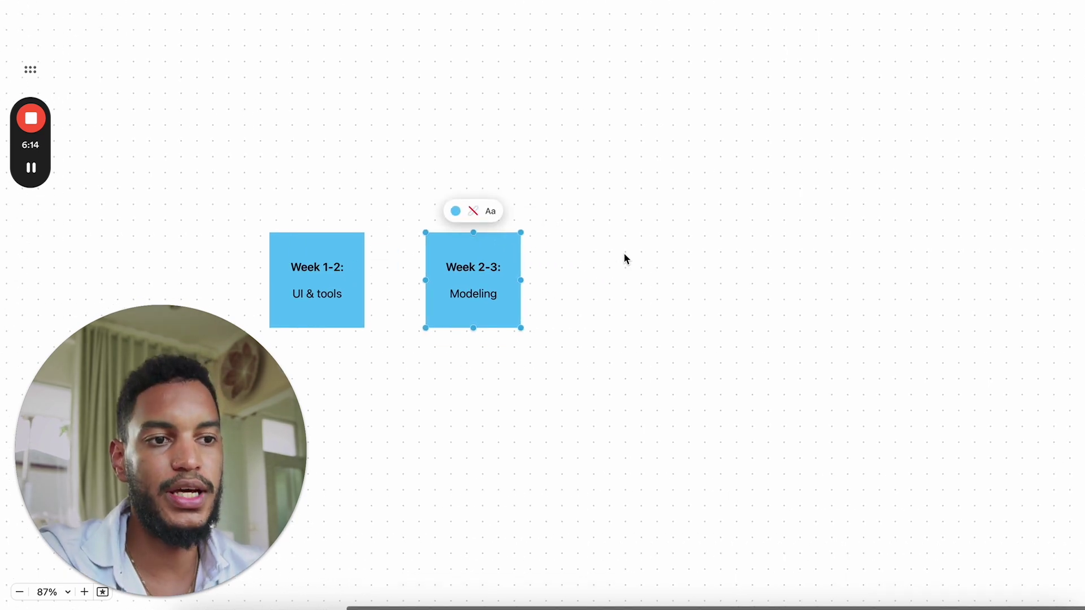
{"action": "key", "text": "super+d"}
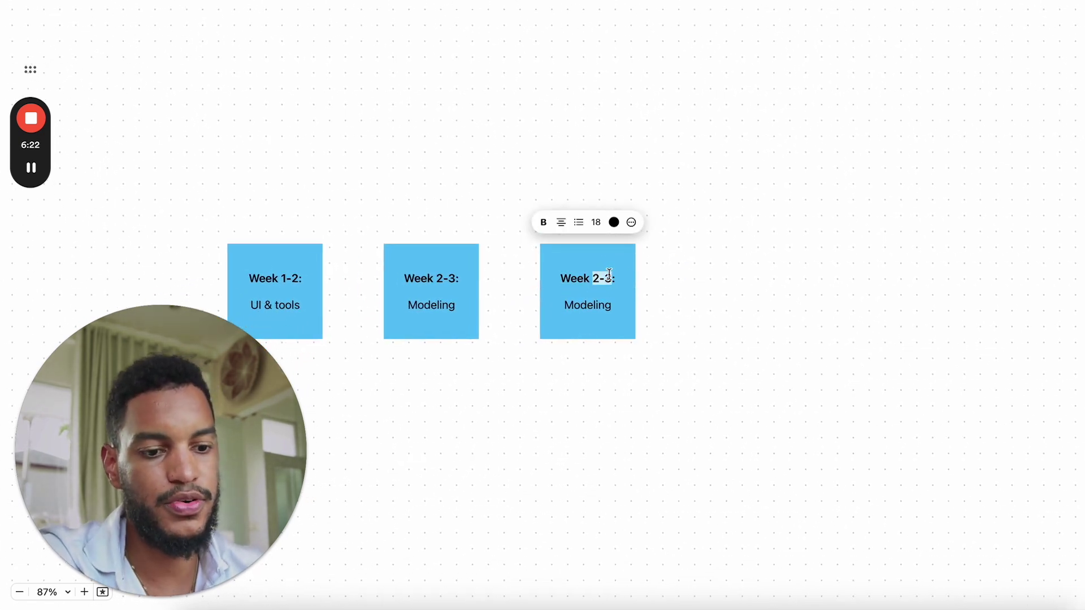
Step: Change the week range in the third note's heading to "Week 3-6:"
{"action": "type", "text": "3-4"}
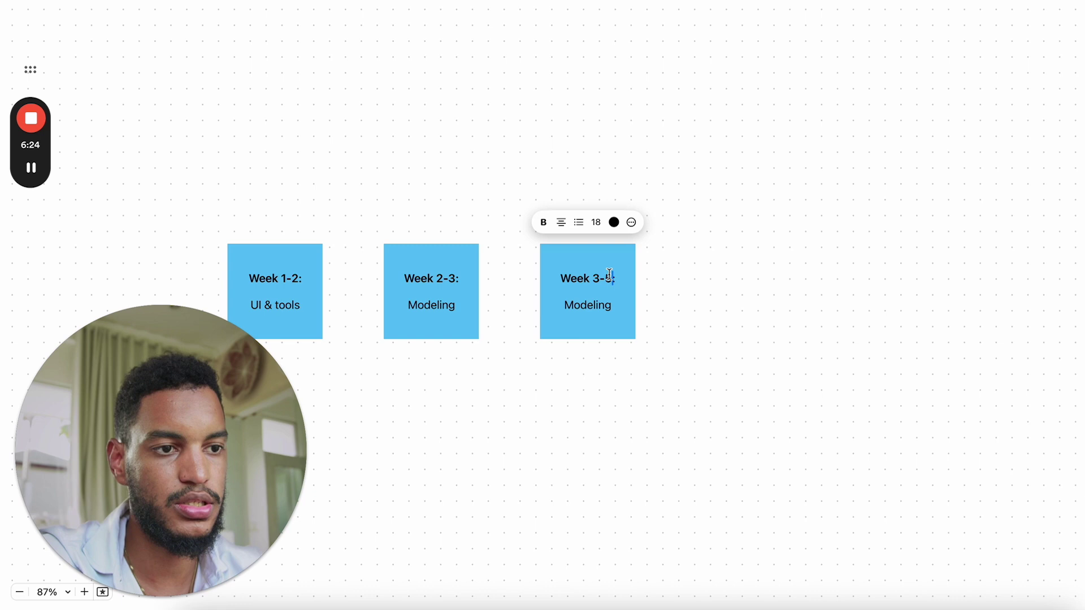
{"action": "key", "text": "BackSpace"}
{"action": "type", "text": "5"}
{"action": "left_click", "coordinate": [656, 270]}
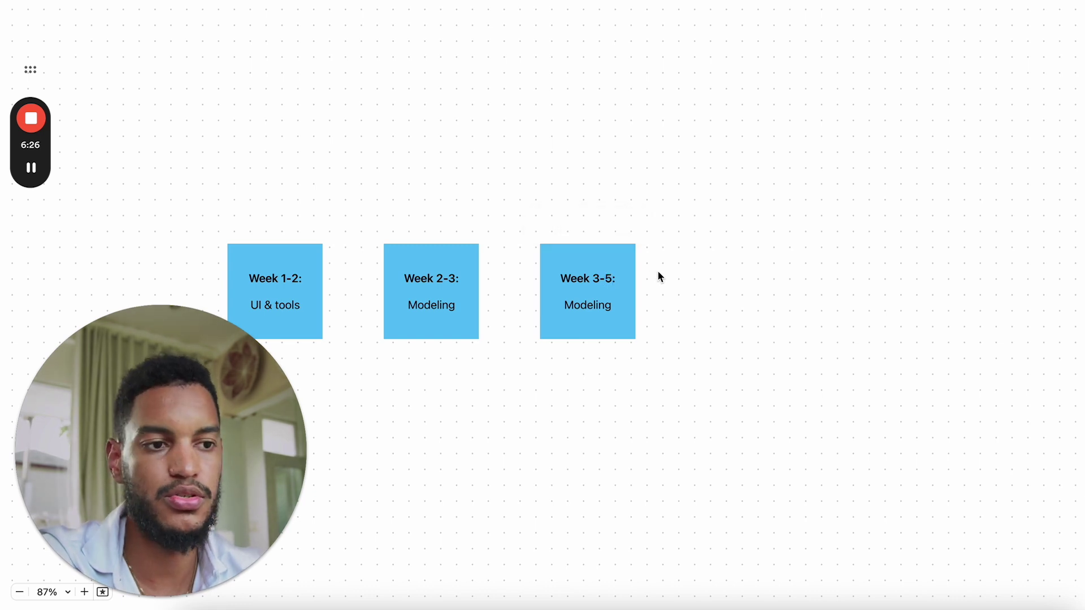
{"action": "left_click", "coordinate": [613, 279]}
{"action": "left_click", "coordinate": [613, 279]}
{"action": "left_click_drag", "start_coordinate": [611, 278], "coordinate": [637, 281]}
{"action": "key", "text": "BackSpace"}
{"action": "type", "text": "6"}
{"action": "left_click", "coordinate": [724, 264]}
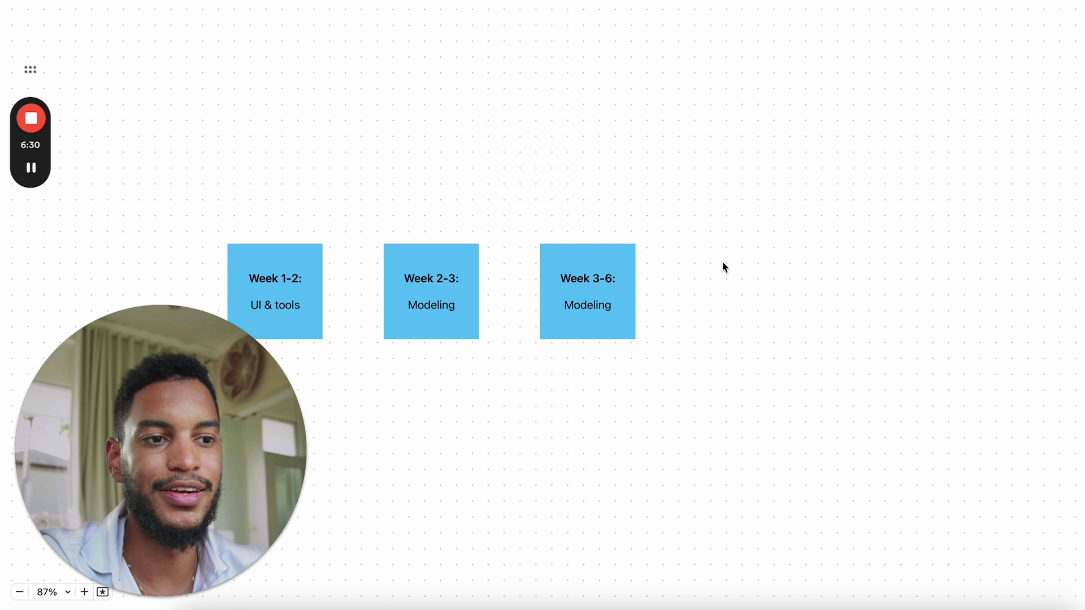
Step: Replace the third note's text Modeling with "Visualization" and start a new line below it
{"action": "double_click", "coordinate": [578, 299]}
{"action": "double_click", "coordinate": [578, 300]}
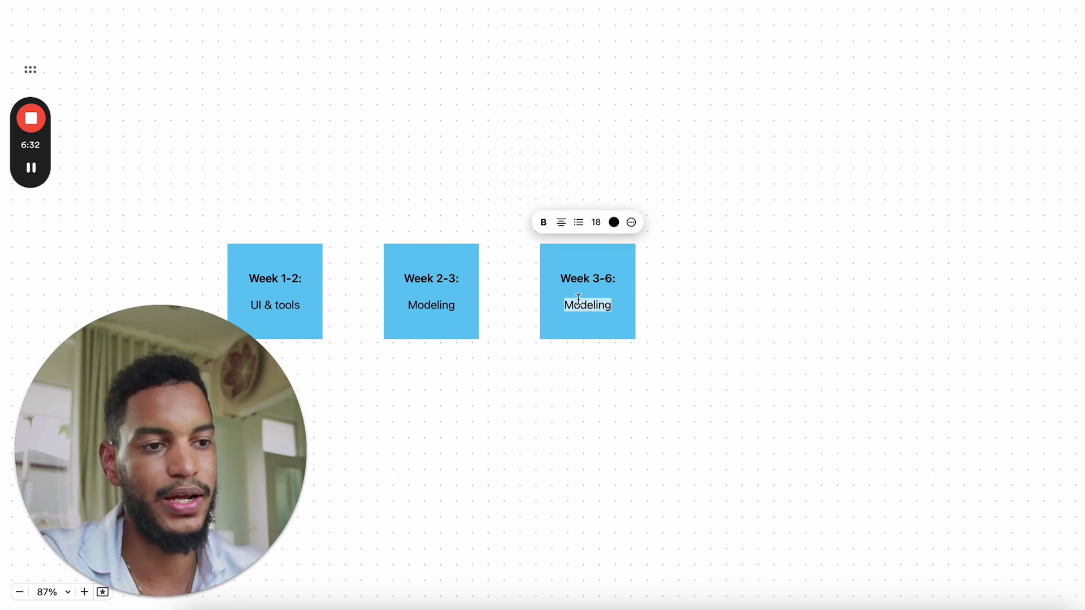
{"action": "type", "text": "Visualiza"}
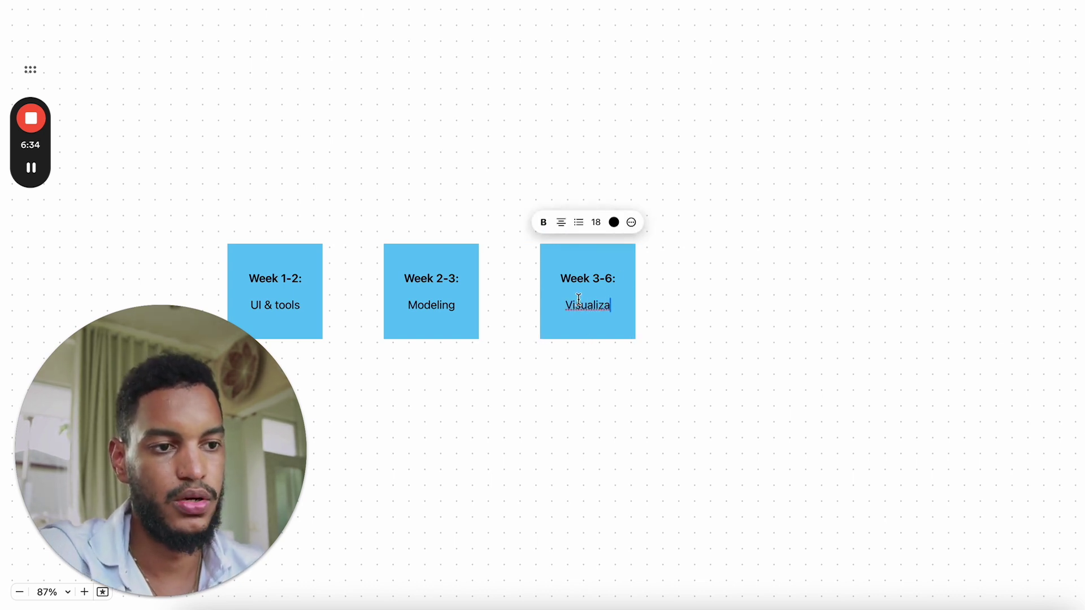
{"action": "type", "text": "tion"}
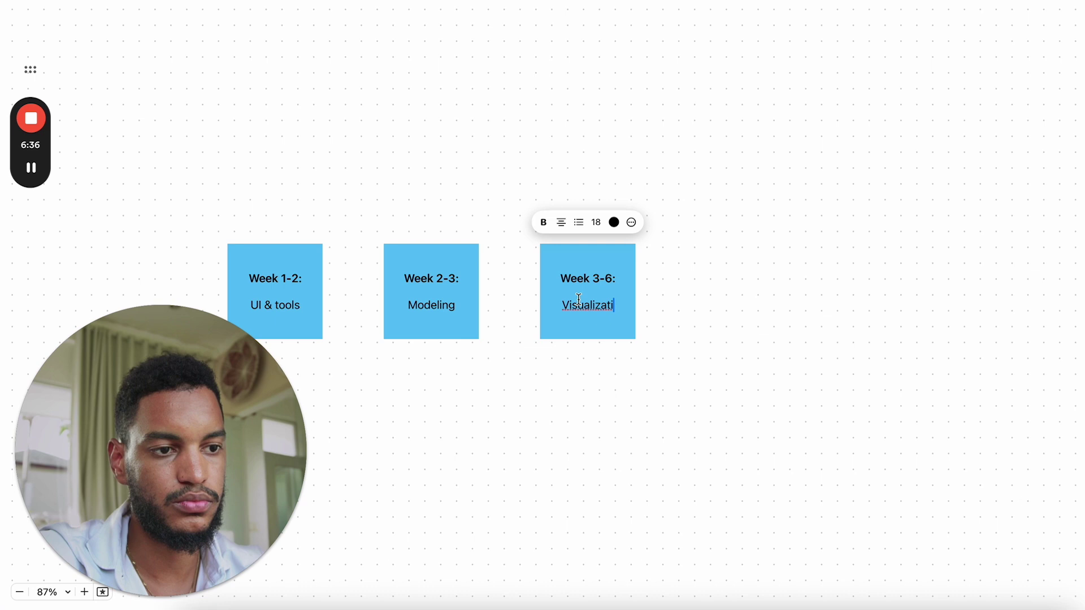
{"action": "key", "text": "Return"}
{"action": "type", "text": "-"}
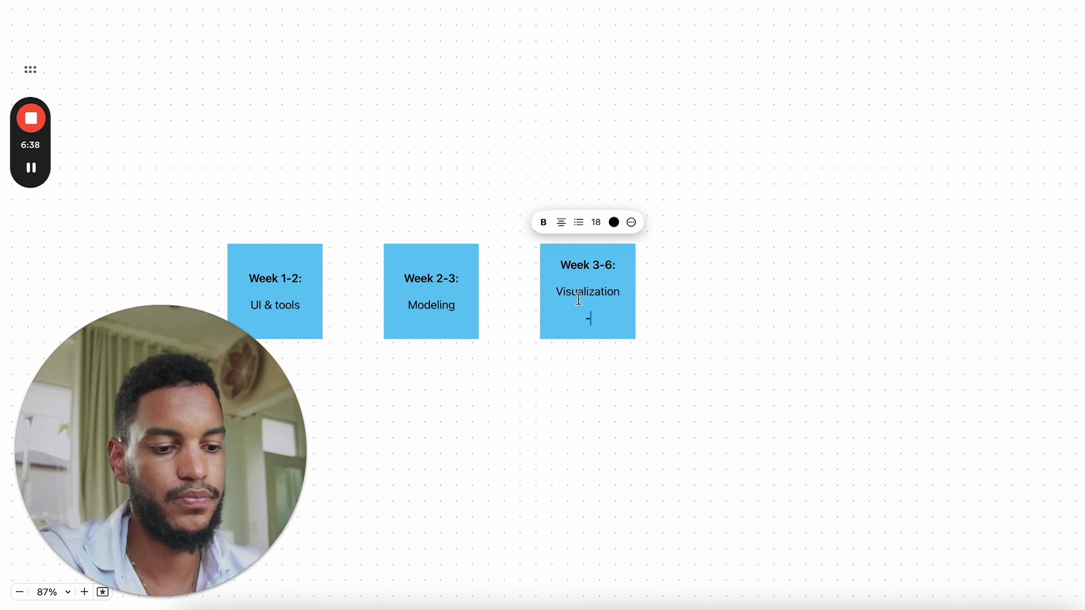
{"action": "key", "text": "BackSpace"}
{"action": "key", "text": "BackSpace"}
{"action": "key", "text": "BackSpace"}
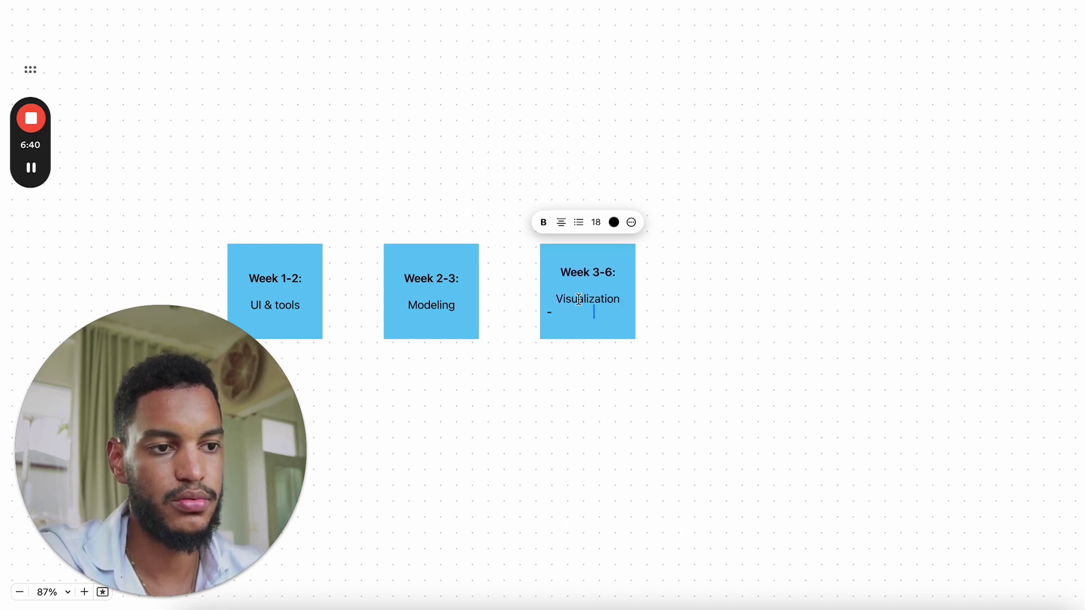
{"action": "key", "text": "BackSpace"}
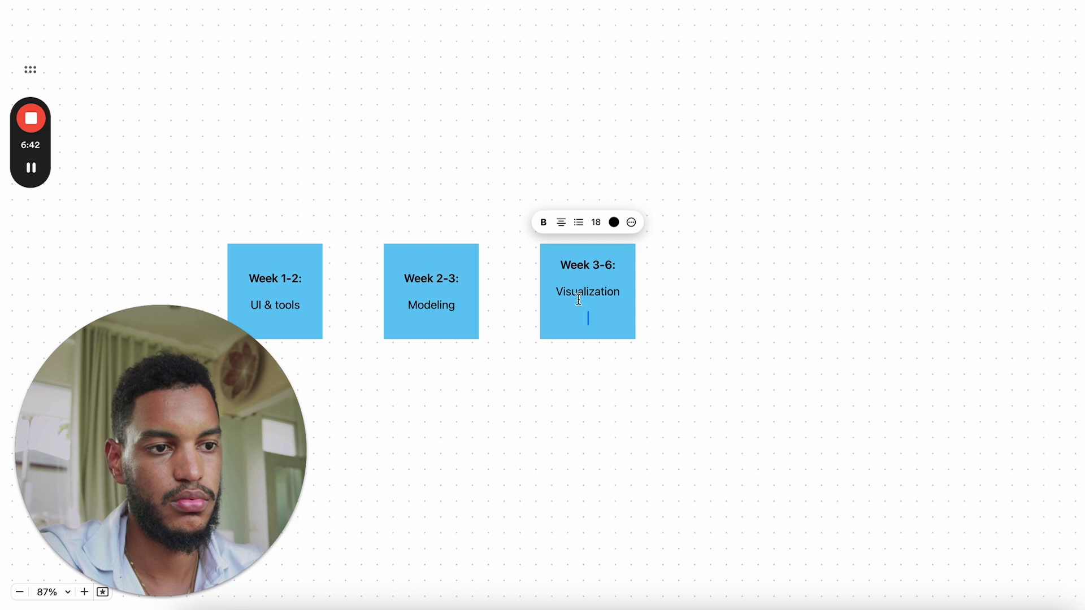
Step: Add the lines "Texturing", "Materials" and "Lighting" in bold below Visualization in the third note
{"action": "type", "text": "Texturing"}
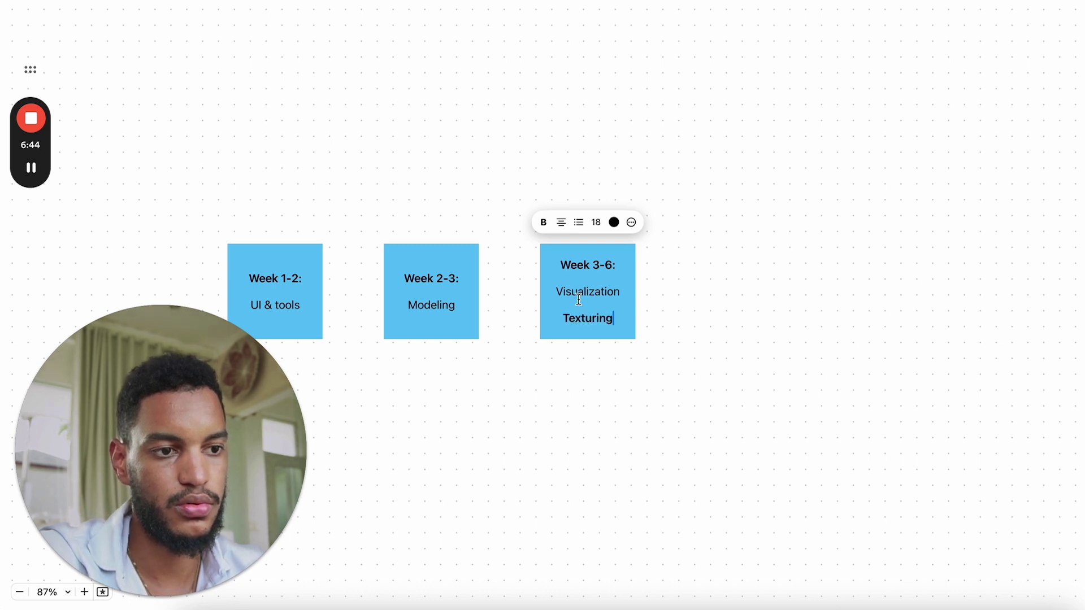
{"action": "type", "text": " Materials"}
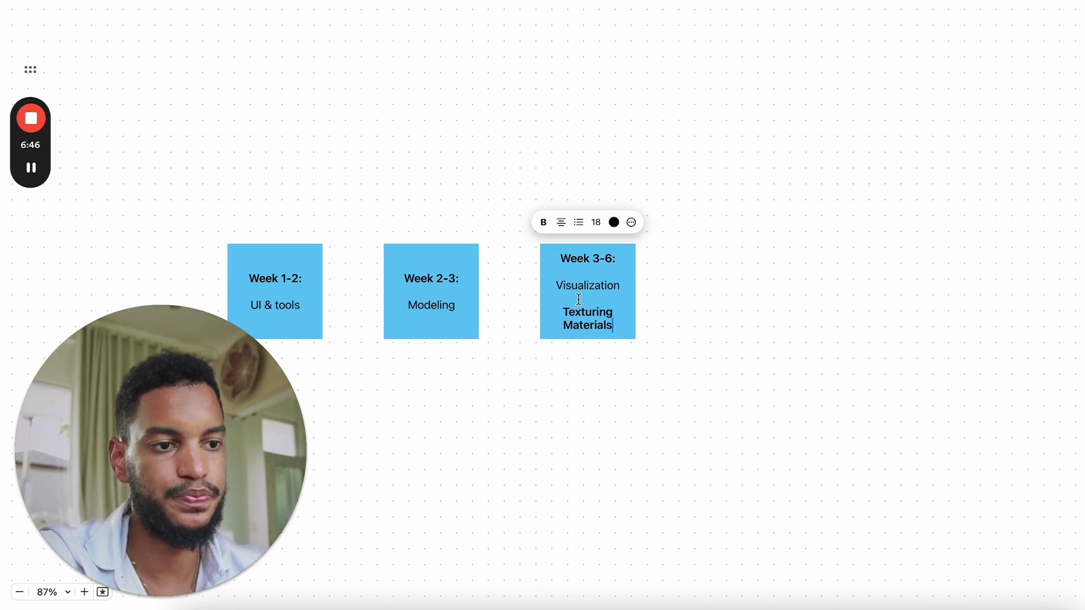
{"action": "key", "text": "Return"}
{"action": "type", "text": "M"}
{"action": "key", "text": "BackSpace"}
{"action": "type", "text": "Lighting"}
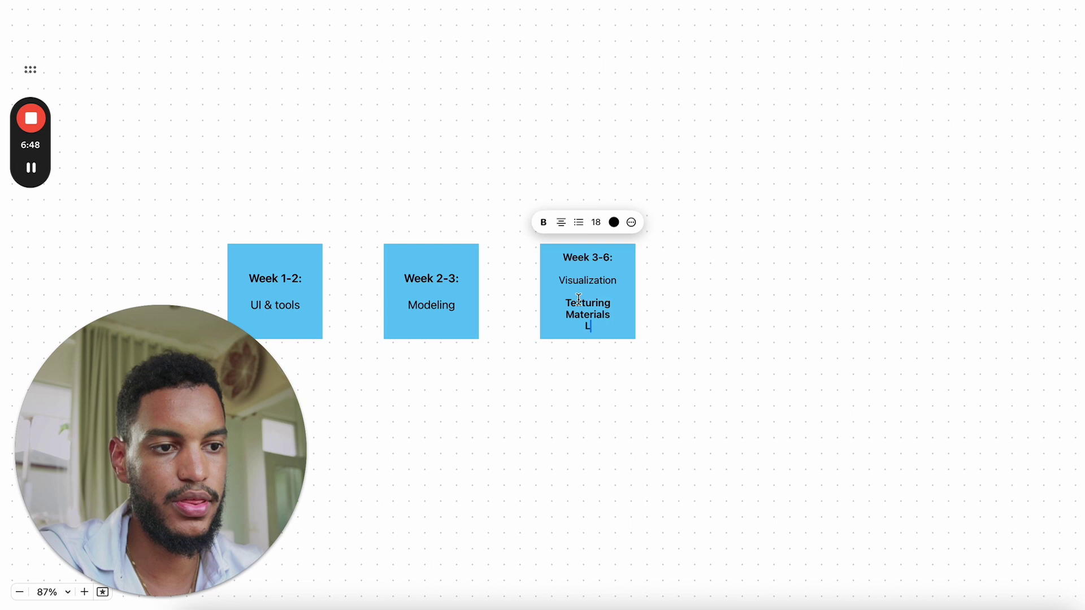
{"action": "left_click", "coordinate": [669, 277]}
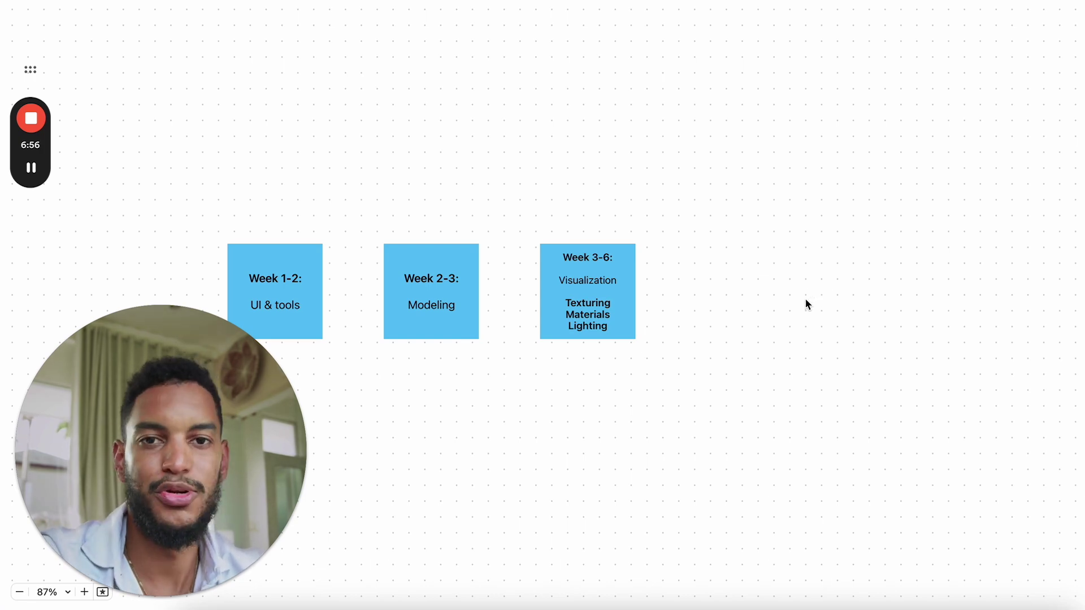
{"action": "scroll", "coordinate": [807, 304], "scroll_direction": "left", "scroll_amount": 2}
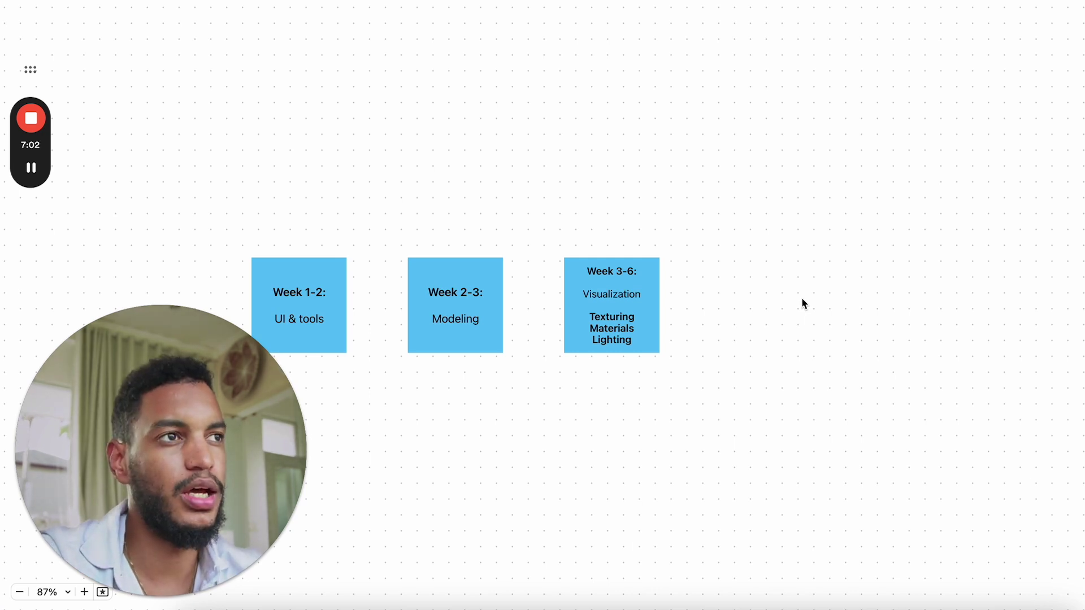
{"action": "scroll", "coordinate": [755, 301], "scroll_direction": "right", "scroll_amount": 2}
{"action": "scroll", "coordinate": [755, 301], "scroll_direction": "down", "scroll_amount": 2}
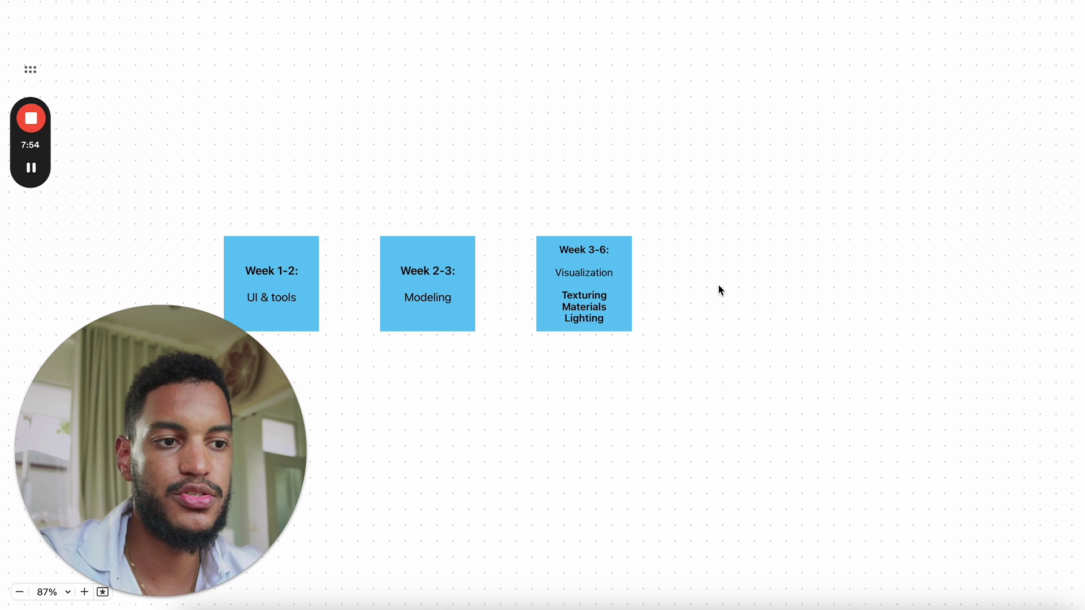
{"action": "scroll", "coordinate": [720, 290], "scroll_direction": "left", "scroll_amount": 1}
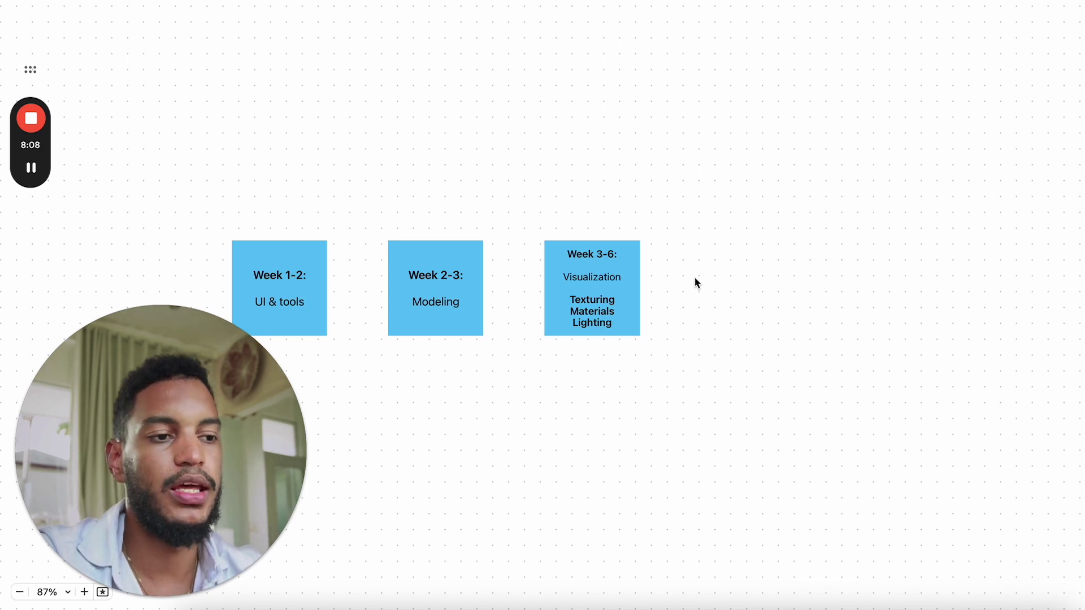
{"action": "scroll", "coordinate": [694, 277], "scroll_direction": "up", "scroll_amount": 2}
{"action": "scroll", "coordinate": [694, 276], "scroll_direction": "left", "scroll_amount": 2}
{"action": "scroll", "coordinate": [696, 283], "scroll_direction": "left", "scroll_amount": 1}
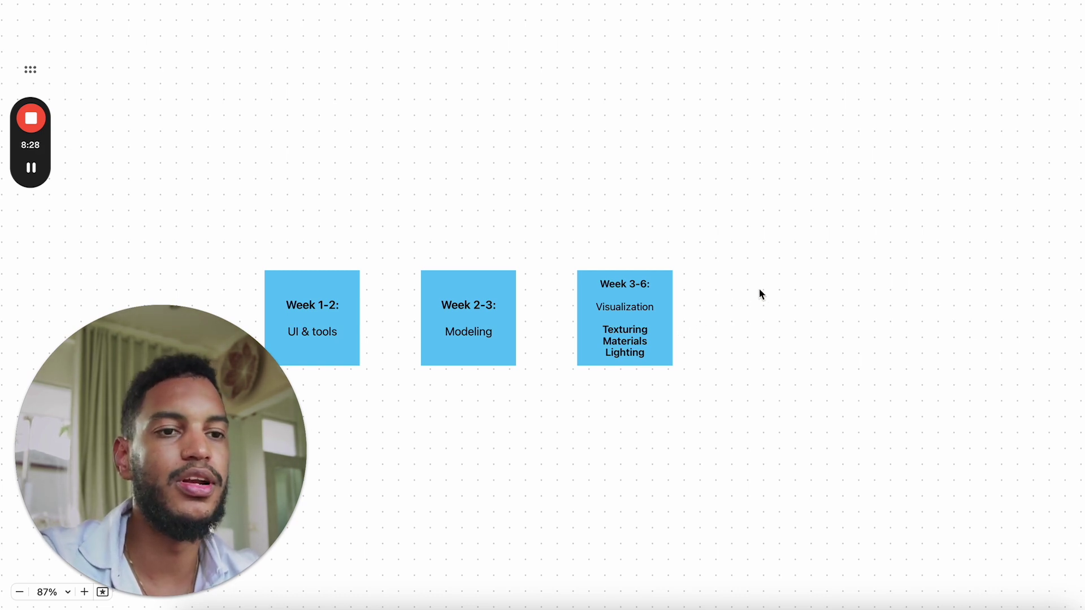
{"action": "left_click", "coordinate": [644, 295]}
{"action": "left_click", "coordinate": [715, 295]}
{"action": "left_click", "coordinate": [654, 292]}
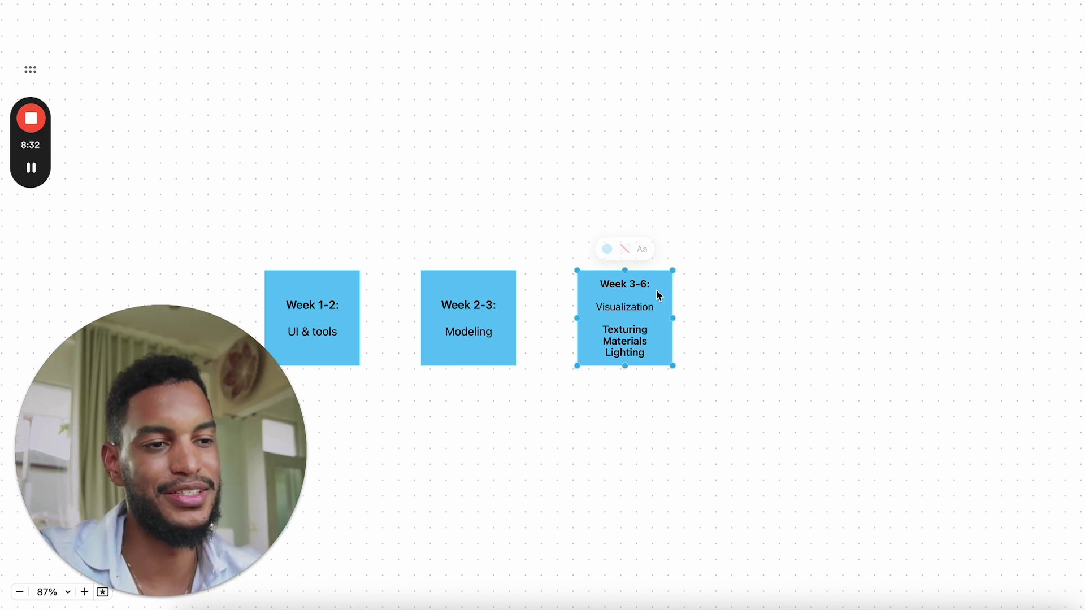
{"action": "left_click", "coordinate": [721, 302]}
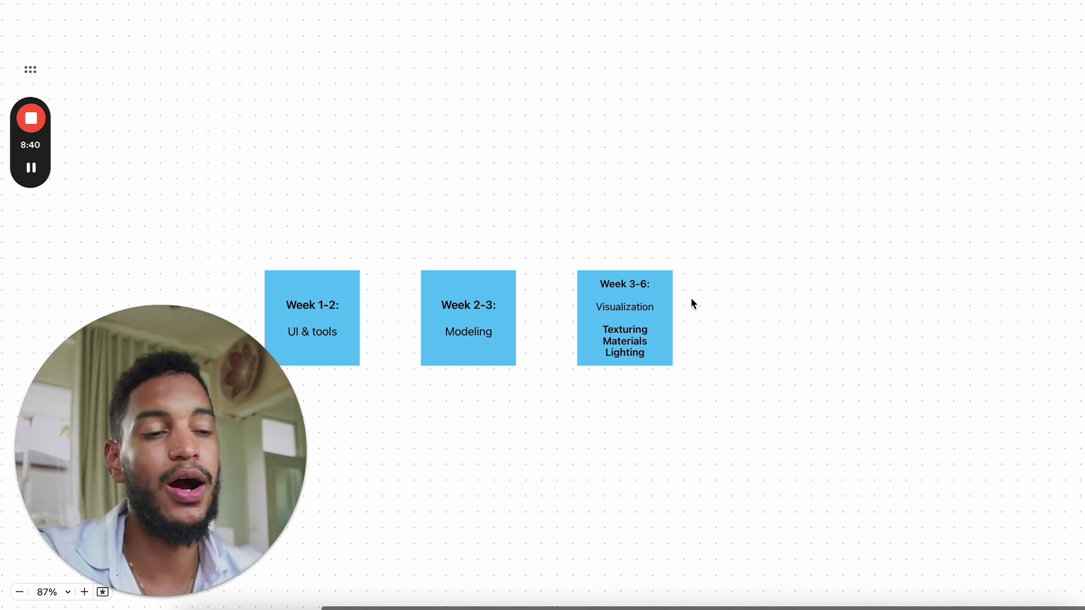
{"action": "scroll", "coordinate": [694, 303], "scroll_direction": "down", "scroll_amount": 1}
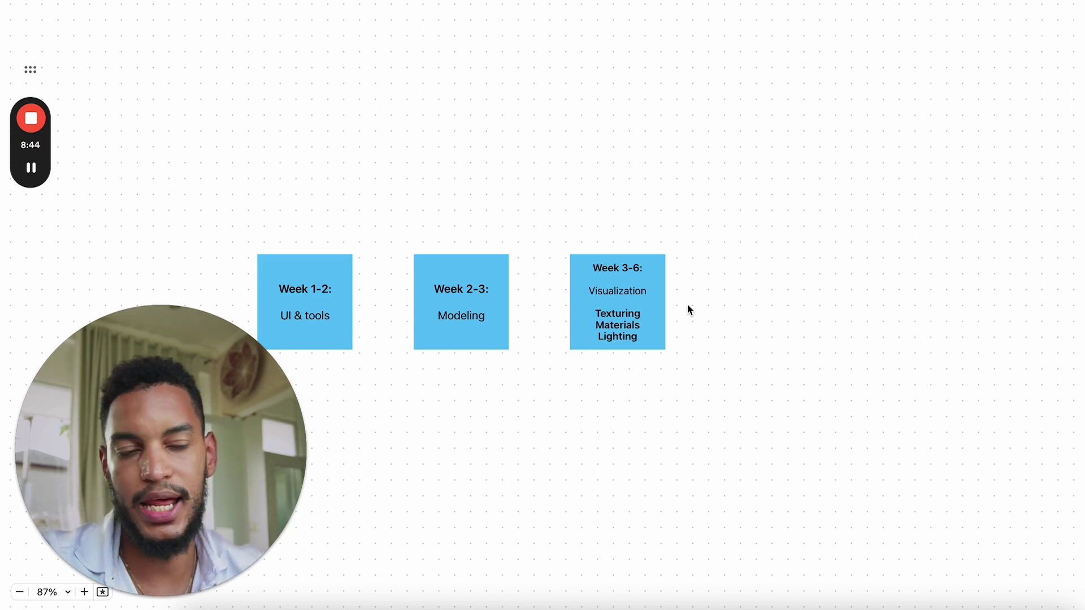
{"action": "scroll", "coordinate": [731, 270], "scroll_direction": "up", "scroll_amount": 2}
{"action": "scroll", "coordinate": [730, 270], "scroll_direction": "left", "scroll_amount": 1}
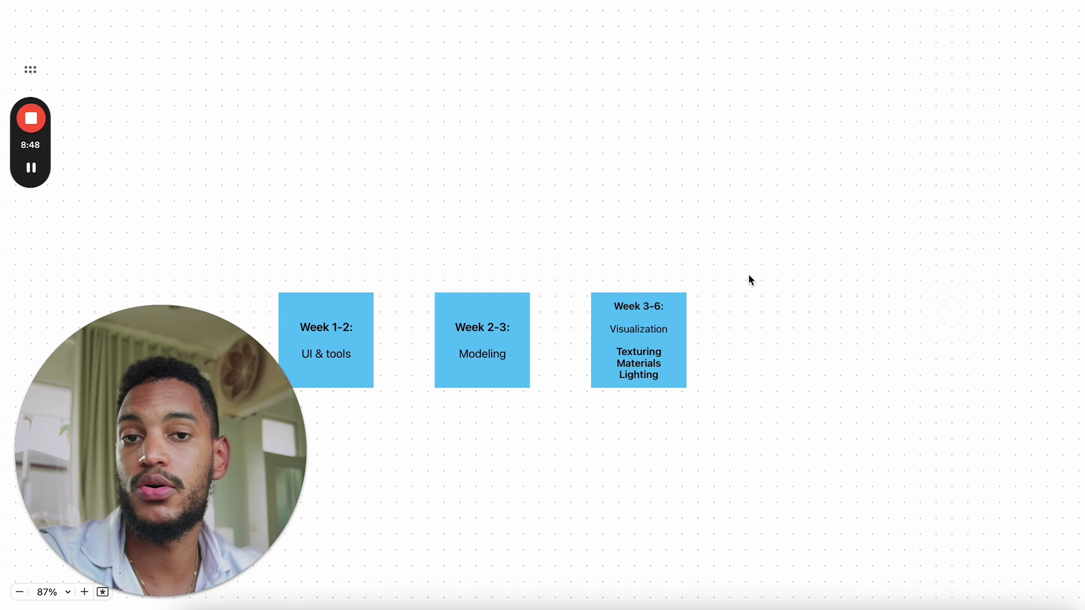
{"action": "scroll", "coordinate": [749, 277], "scroll_direction": "down", "scroll_amount": 2}
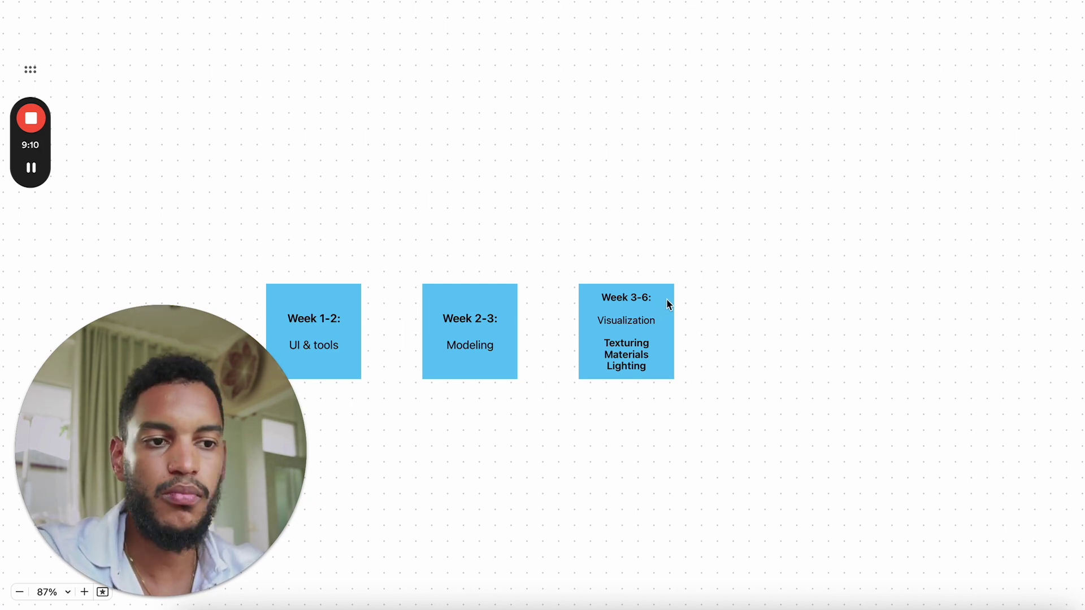
{"action": "scroll", "coordinate": [683, 310], "scroll_direction": "right", "scroll_amount": 5}
{"action": "scroll", "coordinate": [682, 310], "scroll_direction": "down", "scroll_amount": 4}
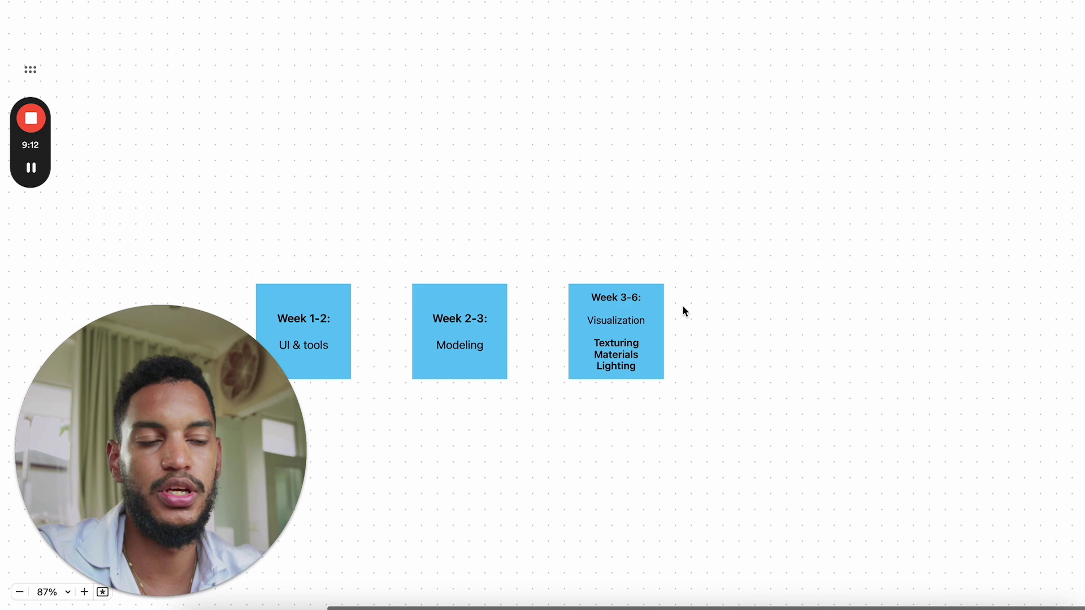
{"action": "scroll", "coordinate": [683, 311], "scroll_direction": "left", "scroll_amount": 1}
{"action": "left_click", "coordinate": [609, 287]}
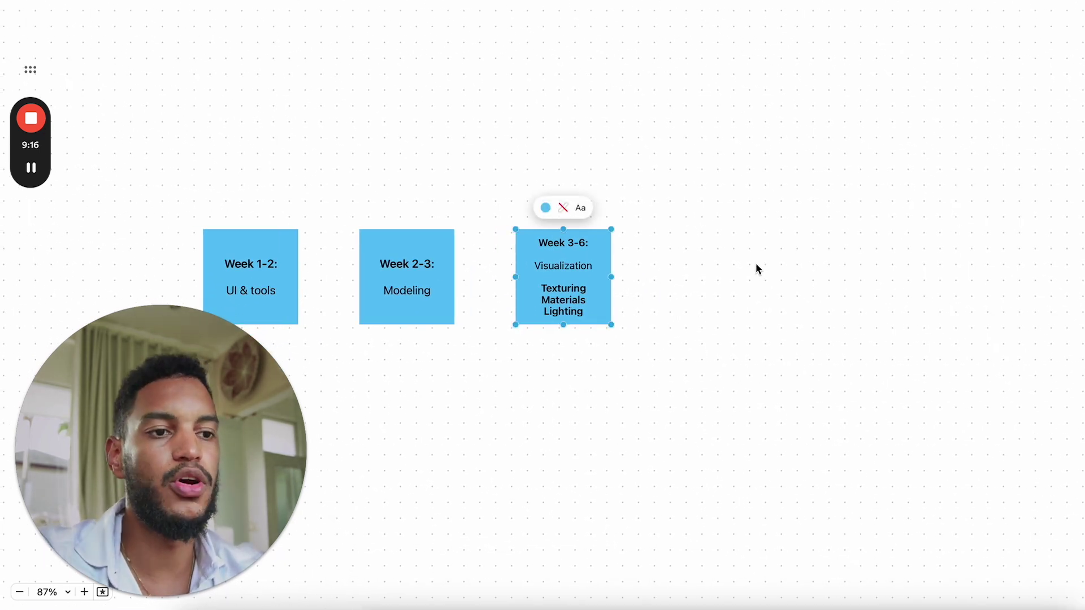
{"action": "left_click", "coordinate": [698, 269]}
{"action": "scroll", "coordinate": [699, 273], "scroll_direction": "up", "scroll_amount": 5}
{"action": "scroll", "coordinate": [699, 272], "scroll_direction": "left", "scroll_amount": 4}
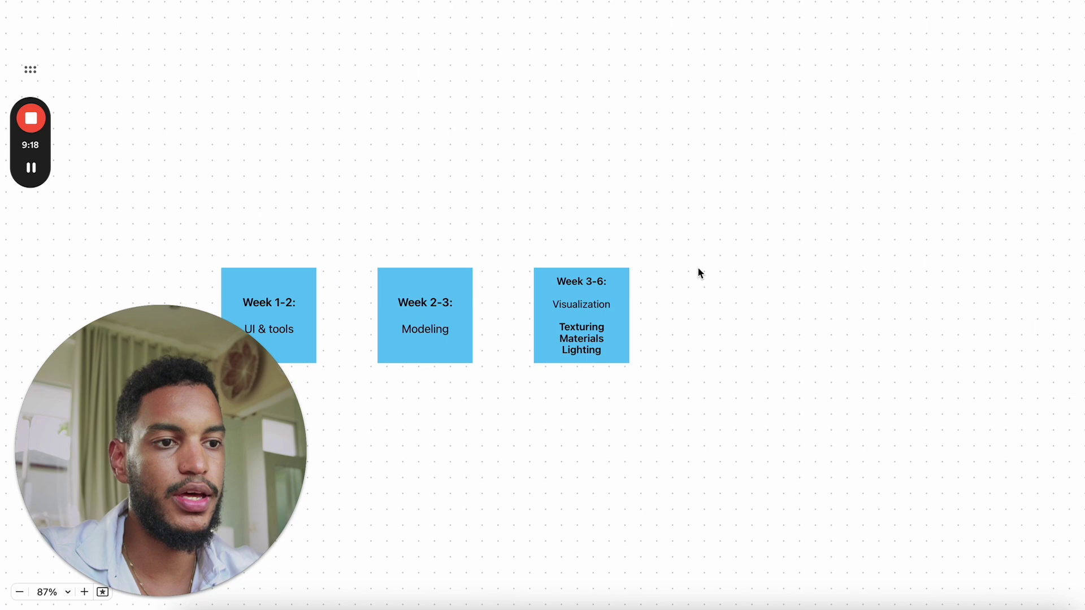
{"action": "scroll", "coordinate": [498, 297], "scroll_direction": "left", "scroll_amount": 3}
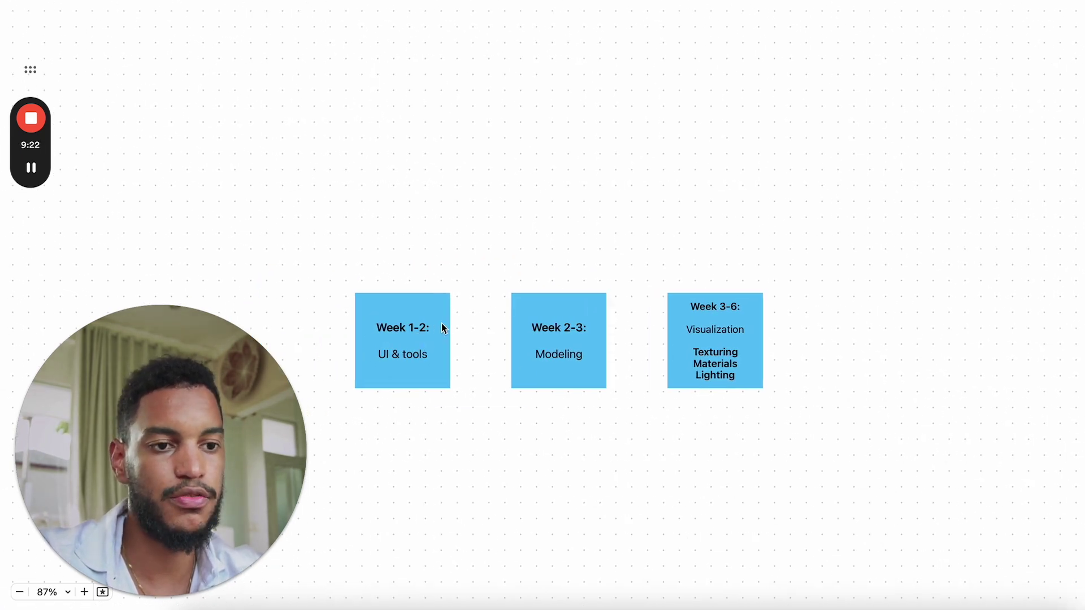
{"action": "left_click", "coordinate": [561, 328]}
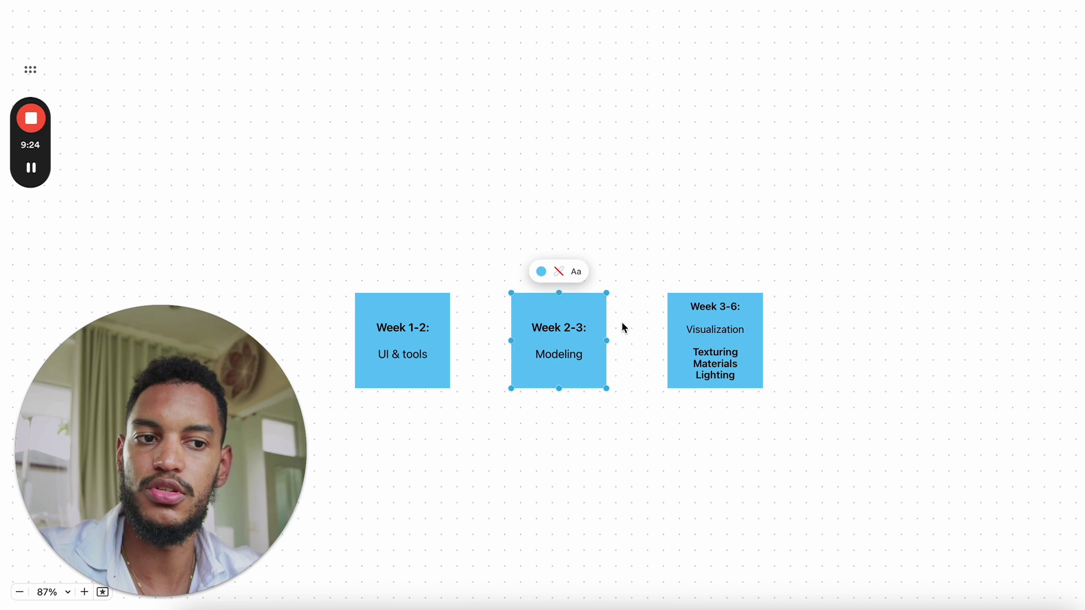
{"action": "scroll", "coordinate": [595, 318], "scroll_direction": "right", "scroll_amount": 3}
{"action": "scroll", "coordinate": [594, 317], "scroll_direction": "up", "scroll_amount": 2}
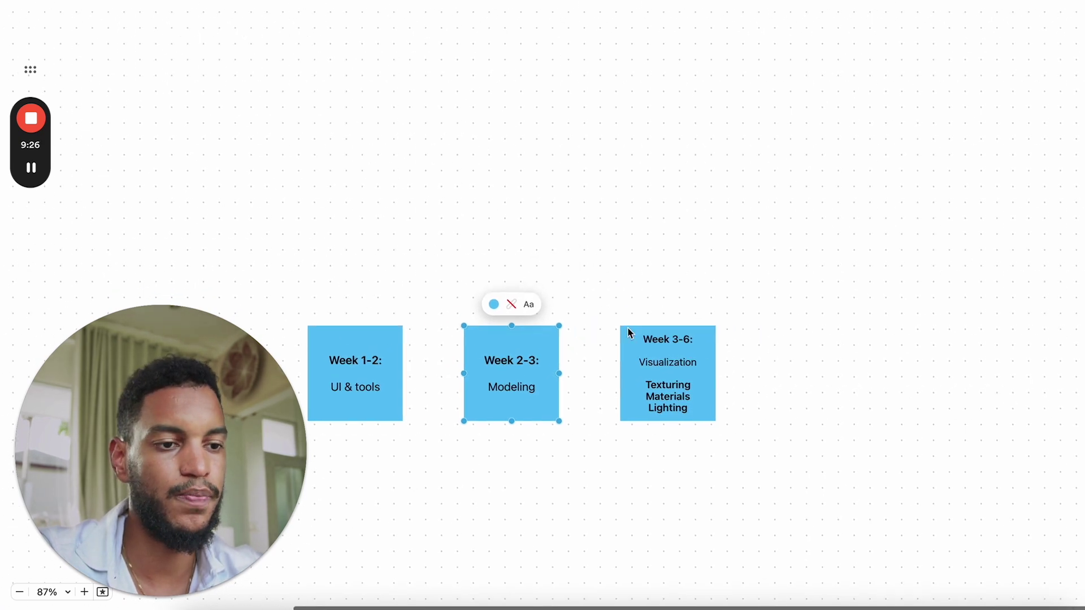
{"action": "left_click", "coordinate": [643, 359]}
{"action": "scroll", "coordinate": [767, 356], "scroll_direction": "right", "scroll_amount": 1}
{"action": "scroll", "coordinate": [768, 356], "scroll_direction": "up", "scroll_amount": 1}
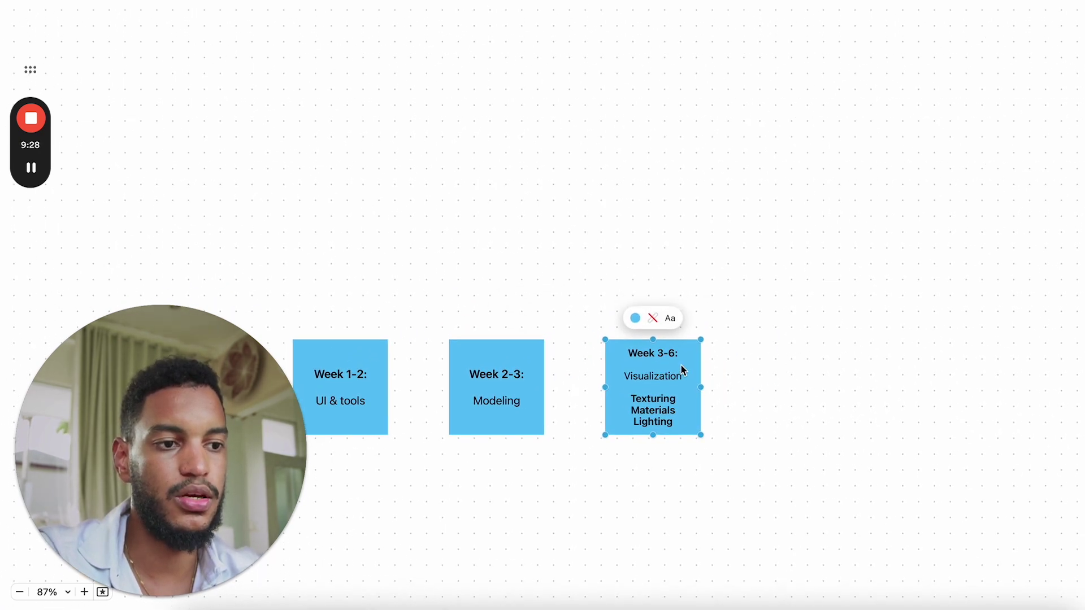
{"action": "scroll", "coordinate": [755, 361], "scroll_direction": "right", "scroll_amount": 3}
{"action": "scroll", "coordinate": [755, 361], "scroll_direction": "down", "scroll_amount": 2}
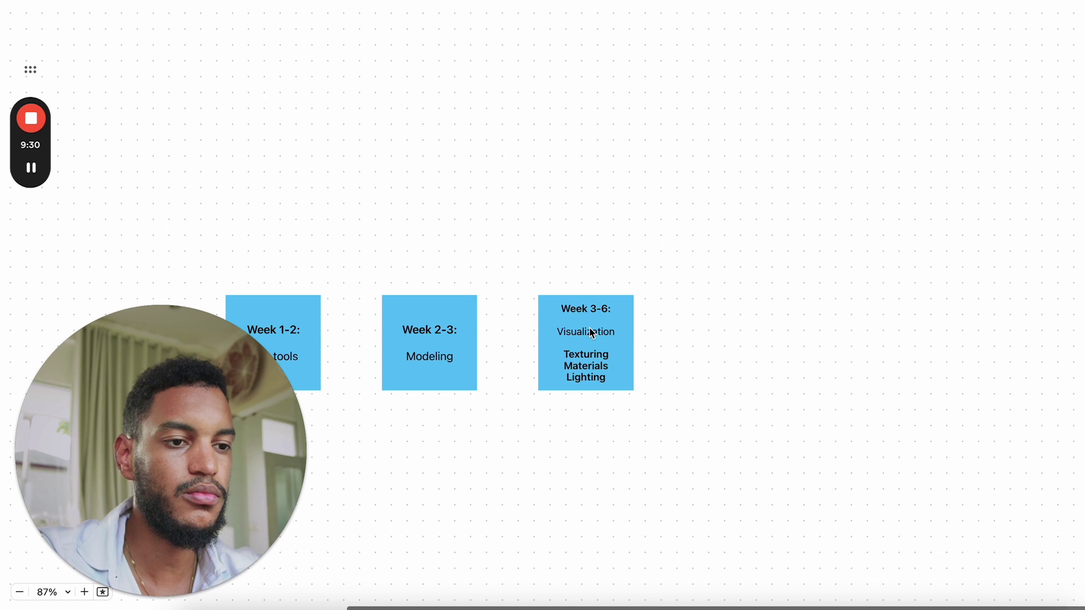
{"action": "left_click", "coordinate": [651, 308]}
{"action": "scroll", "coordinate": [649, 308], "scroll_direction": "right", "scroll_amount": 2}
{"action": "scroll", "coordinate": [649, 309], "scroll_direction": "down", "scroll_amount": 1}
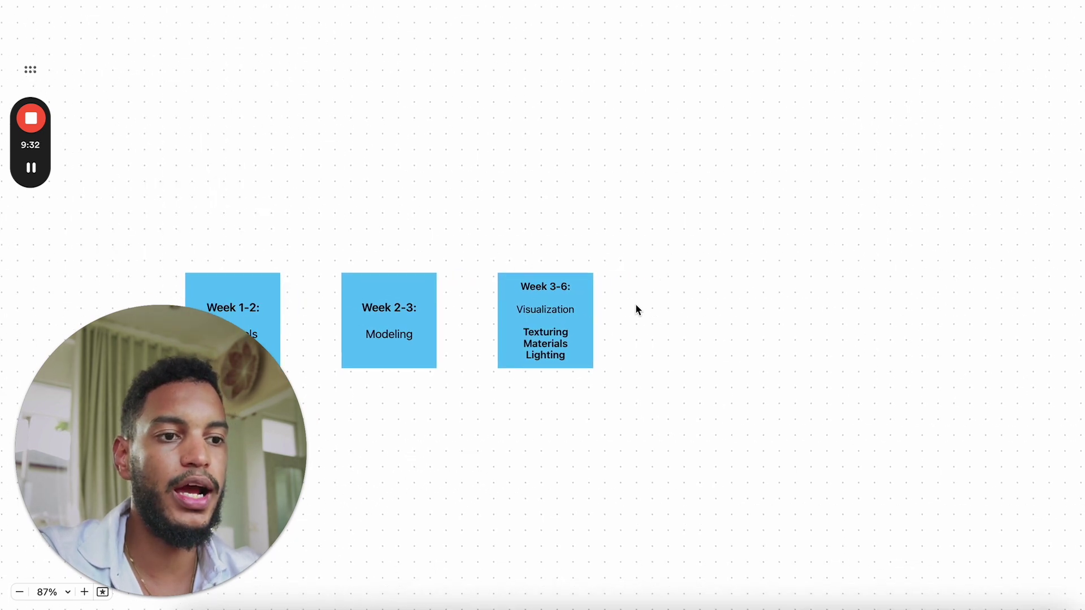
Step: Duplicate the Visualization note and place the copy to its right, matching the spacing of the existing notes
{"action": "left_click", "coordinate": [588, 303]}
{"action": "left_click", "coordinate": [642, 300]}
{"action": "left_click", "coordinate": [582, 301]}
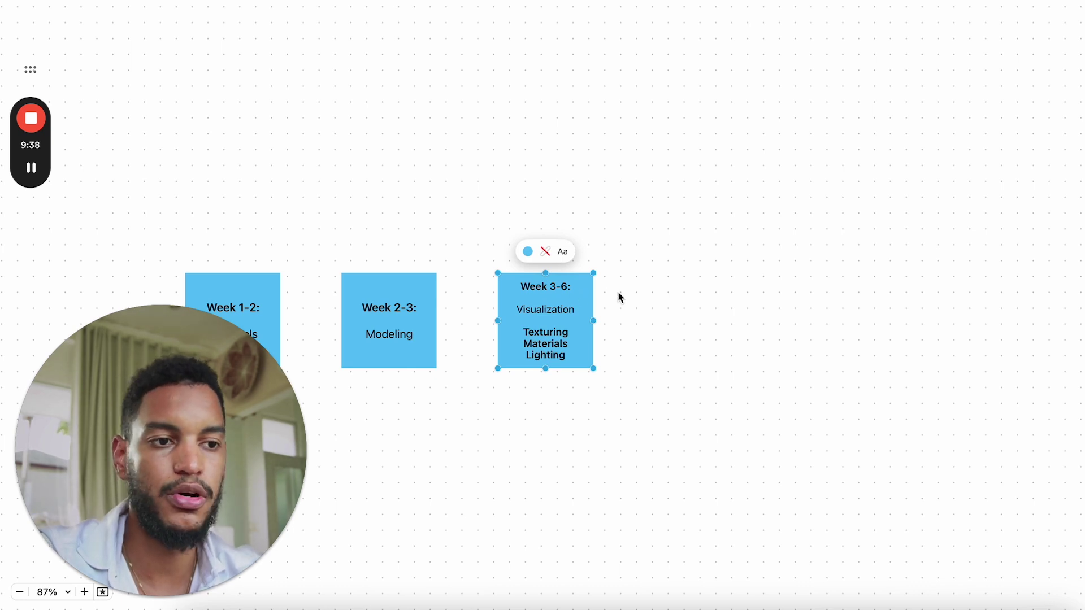
{"action": "key", "text": "super+d"}
{"action": "left_click_drag", "start_coordinate": [612, 314], "coordinate": [737, 288]}
Step: Change the week range in the fourth note's heading to "Week 6-7:"
{"action": "left_click", "coordinate": [726, 286]}
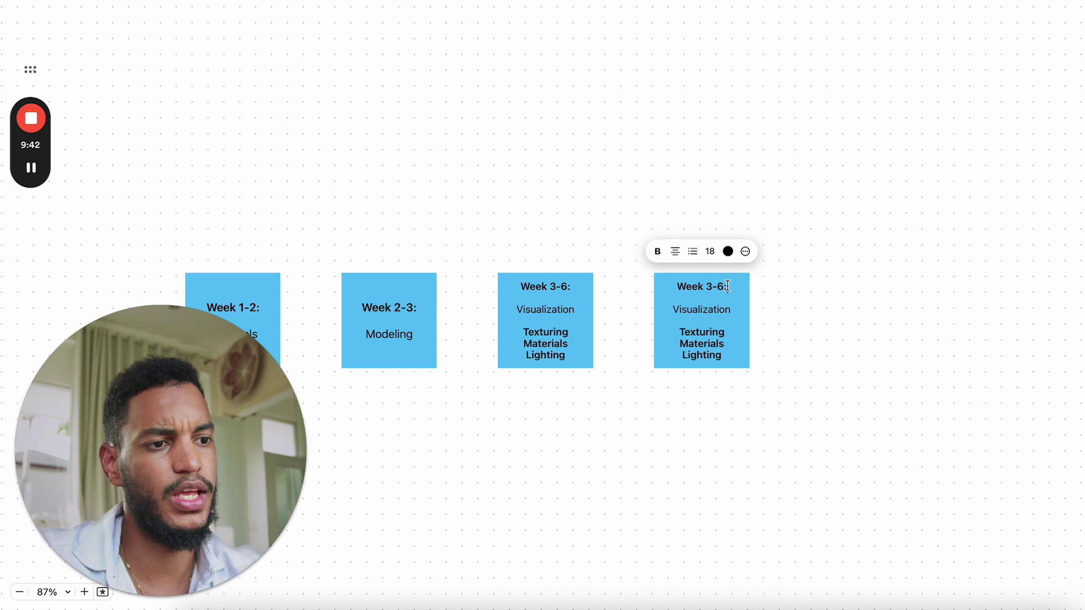
{"action": "key", "text": "BackSpace"}
{"action": "key", "text": "BackSpace"}
{"action": "key", "text": "BackSpace"}
{"action": "key", "text": "BackSpace"}
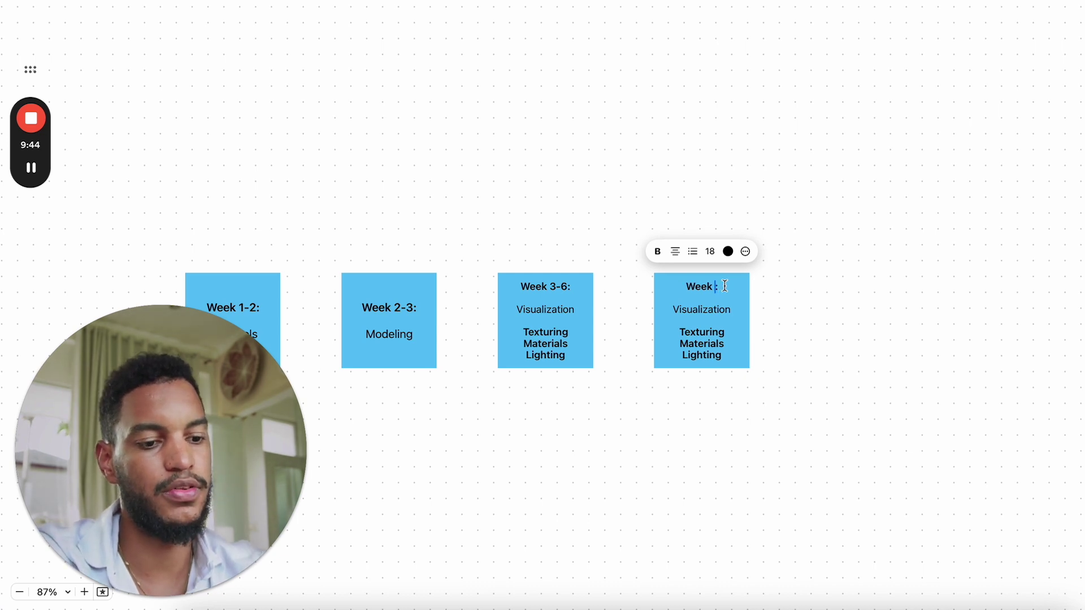
{"action": "type", "text": "6-7:"}
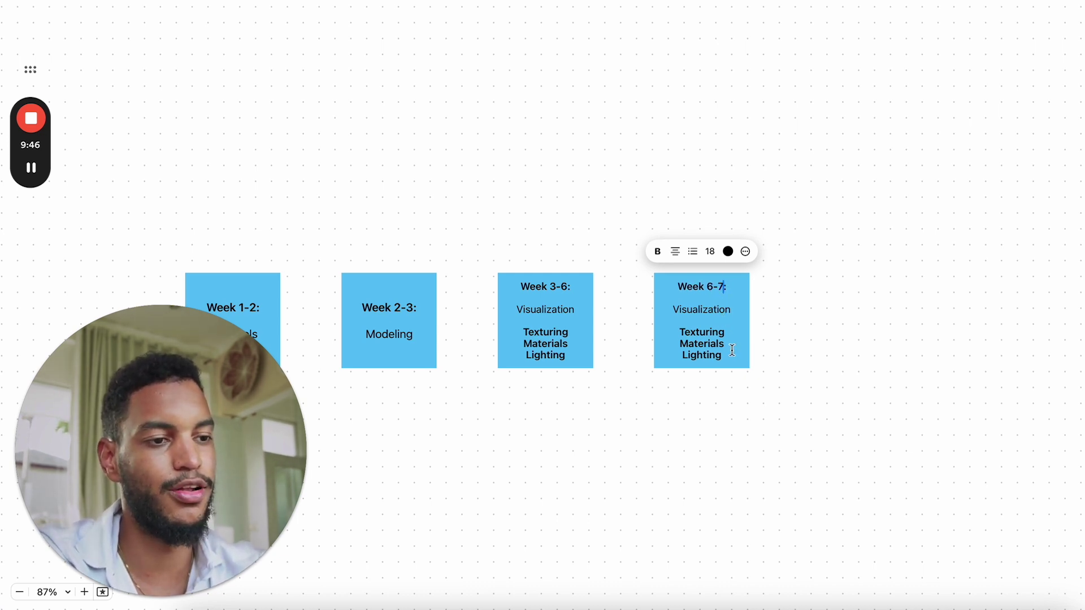
Step: Delete the Texturing, Materials and Lighting lines from the fourth note, along with the blank line above them
{"action": "left_click_drag", "start_coordinate": [730, 356], "coordinate": [680, 331]}
{"action": "key", "text": "BackSpace"}
{"action": "key", "text": "BackSpace"}
{"action": "key", "text": "BackSpace"}
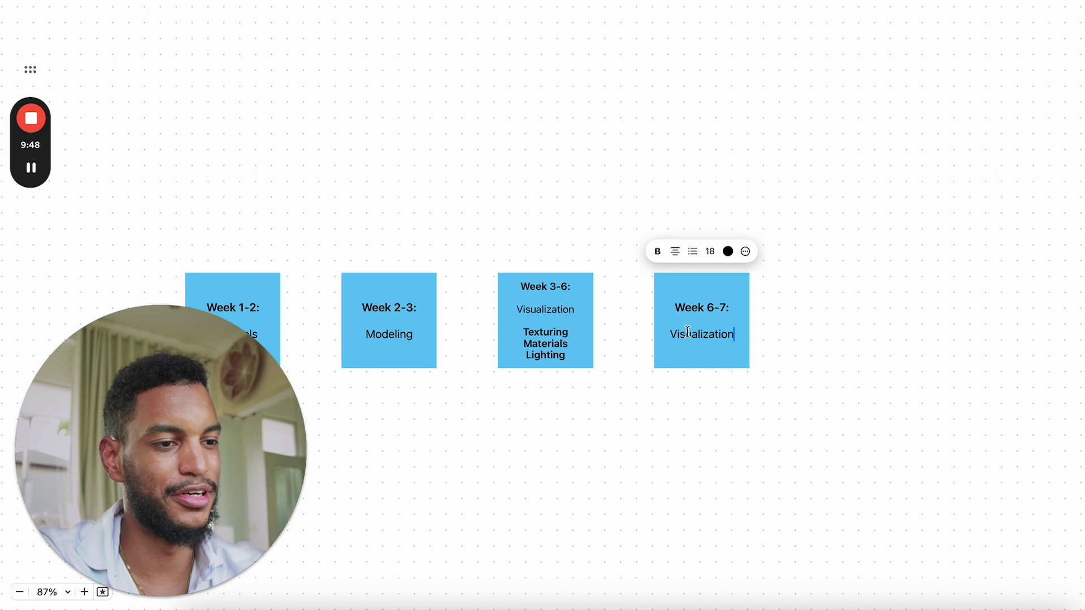
Step: Replace the fourth note's text Visualization with "1st Portfolio" and finish editing the note
{"action": "double_click", "coordinate": [687, 332]}
{"action": "type", "text": "1"}
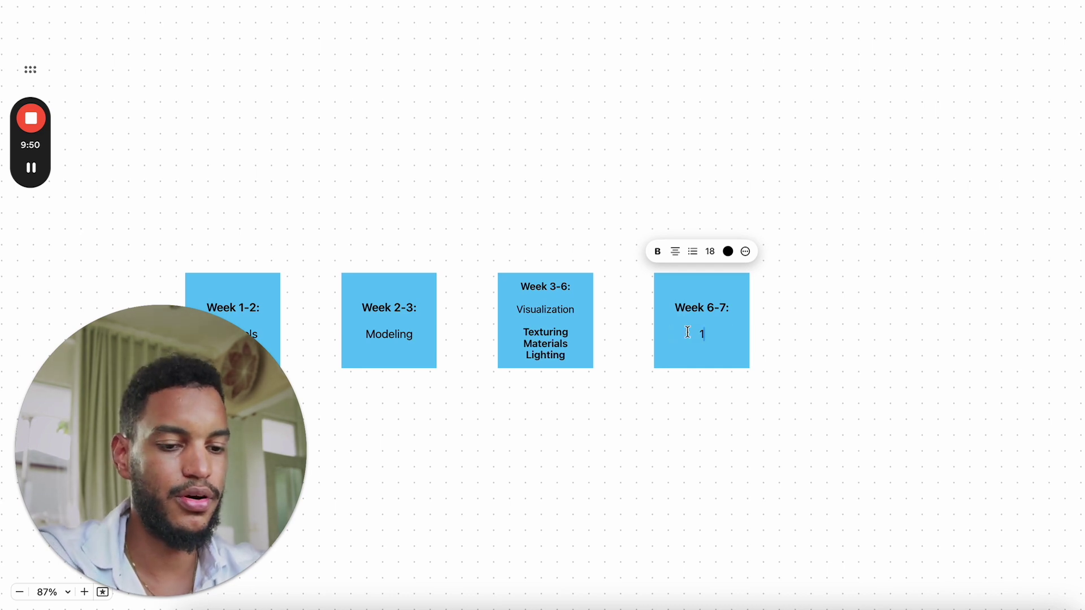
{"action": "type", "text": "st Portfol"}
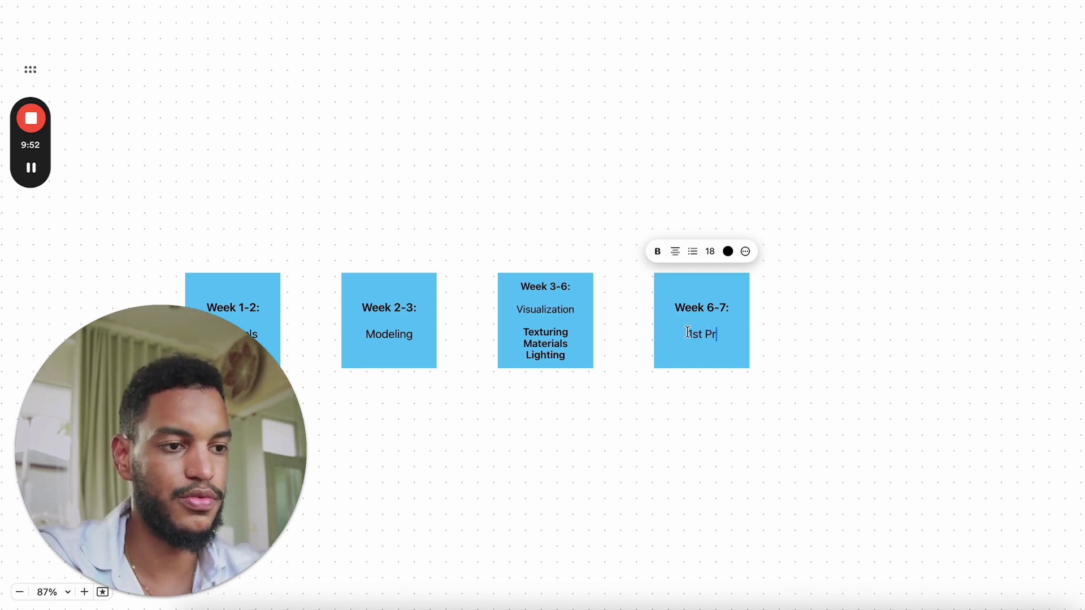
{"action": "type", "text": "io"}
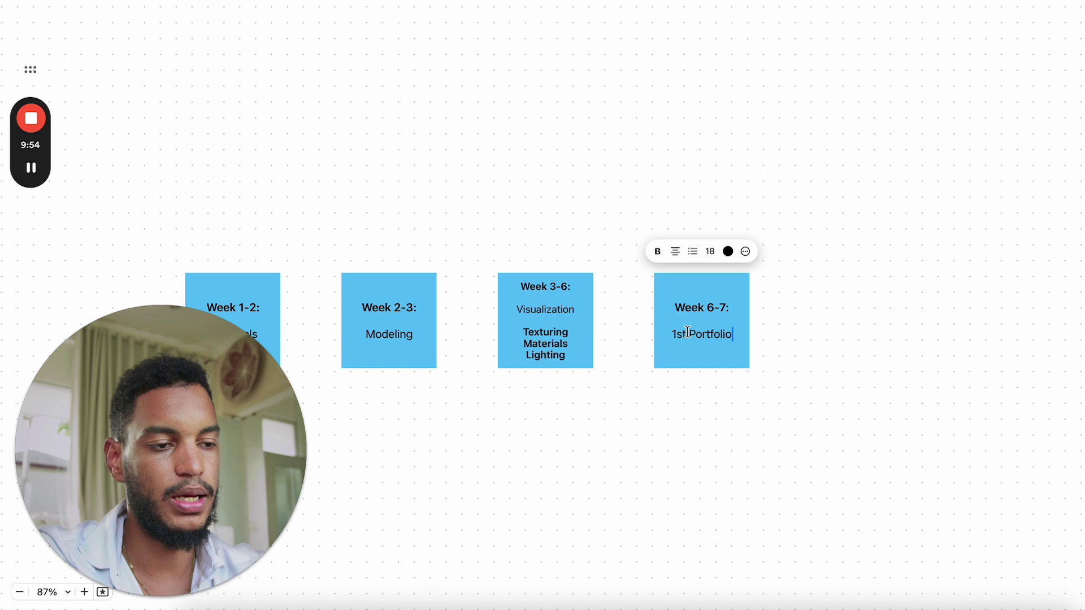
{"action": "left_click", "coordinate": [838, 337]}
{"action": "scroll", "coordinate": [839, 338], "scroll_direction": "up", "scroll_amount": 2}
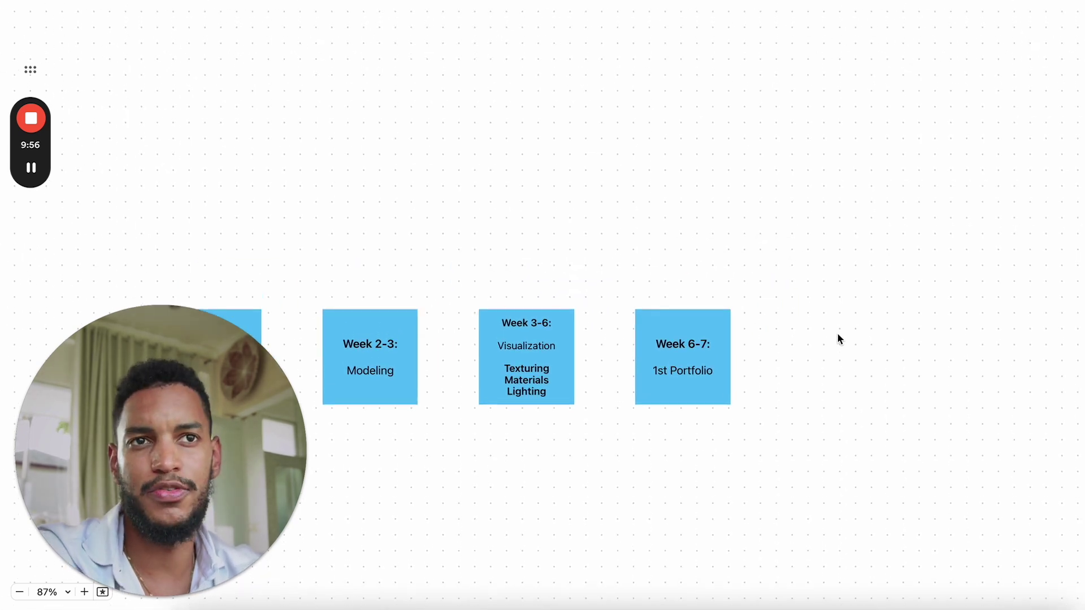
{"action": "scroll", "coordinate": [838, 338], "scroll_direction": "right", "scroll_amount": 2}
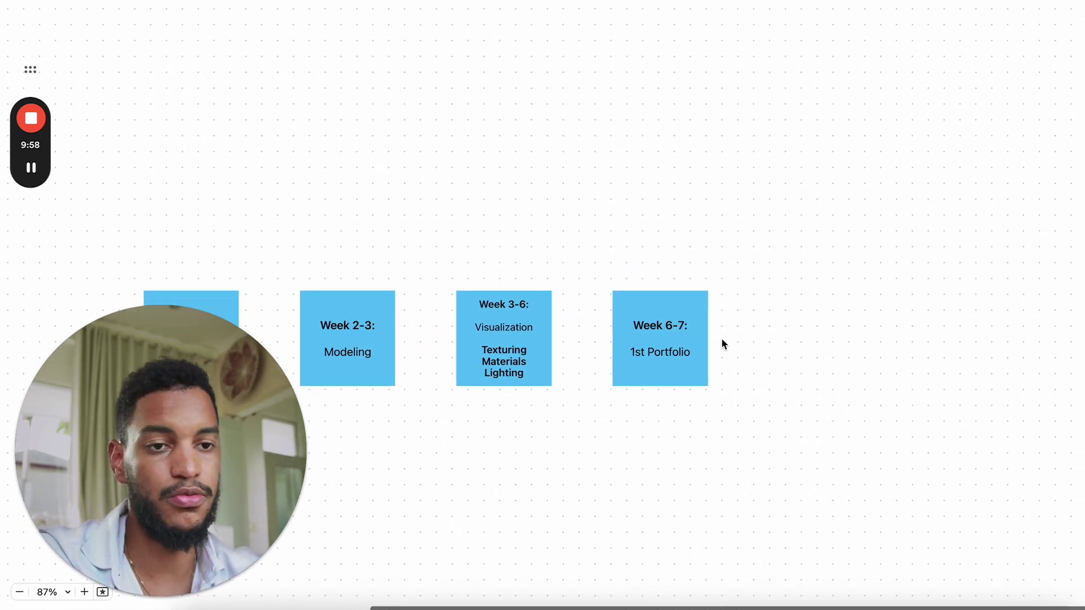
{"action": "scroll", "coordinate": [706, 346], "scroll_direction": "right", "scroll_amount": 2}
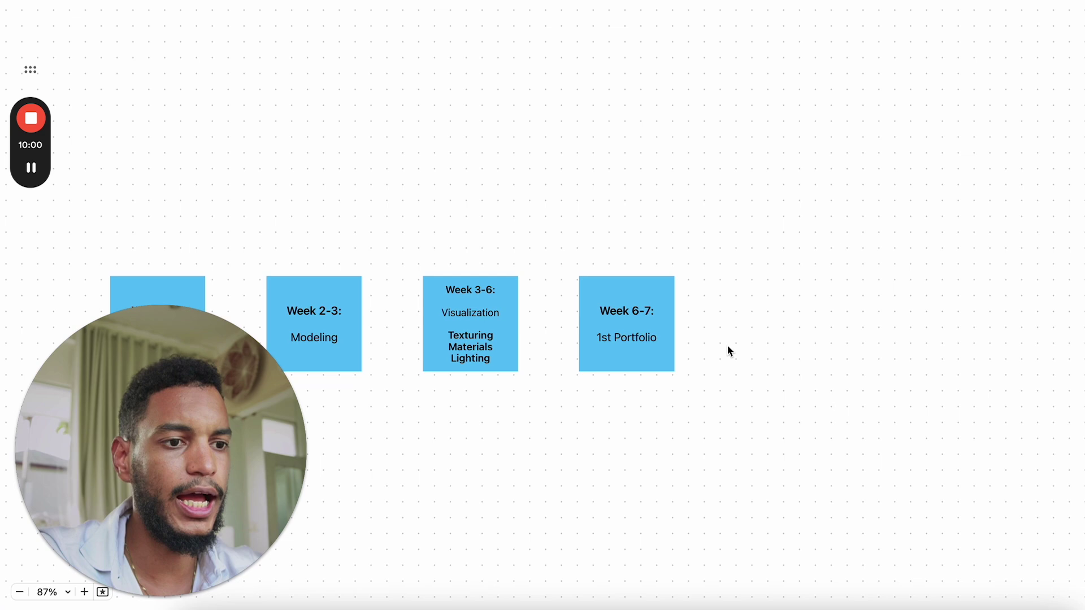
{"action": "scroll", "coordinate": [727, 344], "scroll_direction": "left", "scroll_amount": 3}
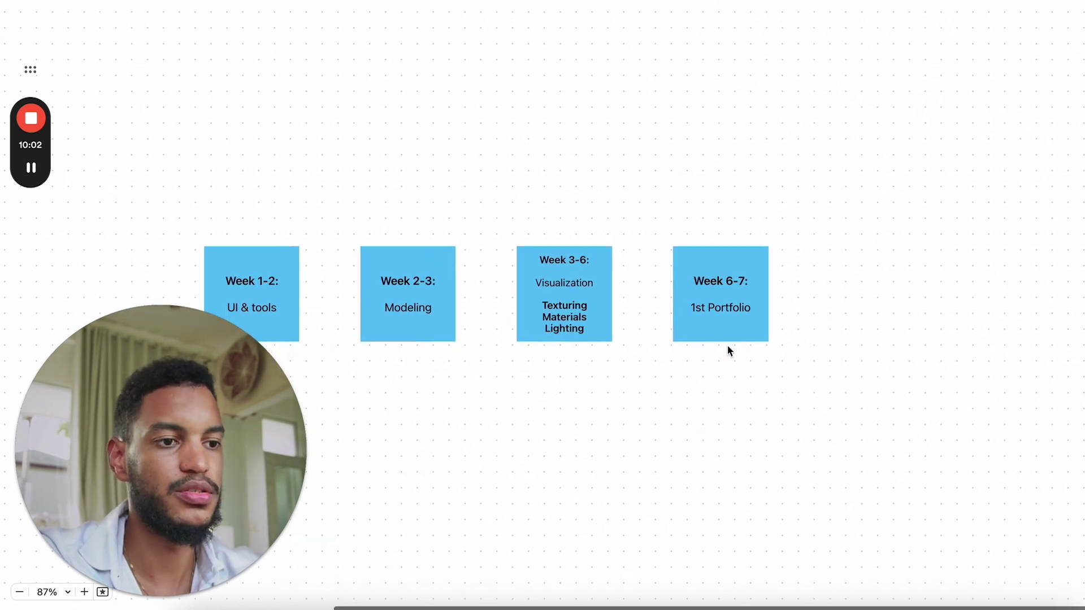
{"action": "scroll", "coordinate": [727, 351], "scroll_direction": "up", "scroll_amount": 1}
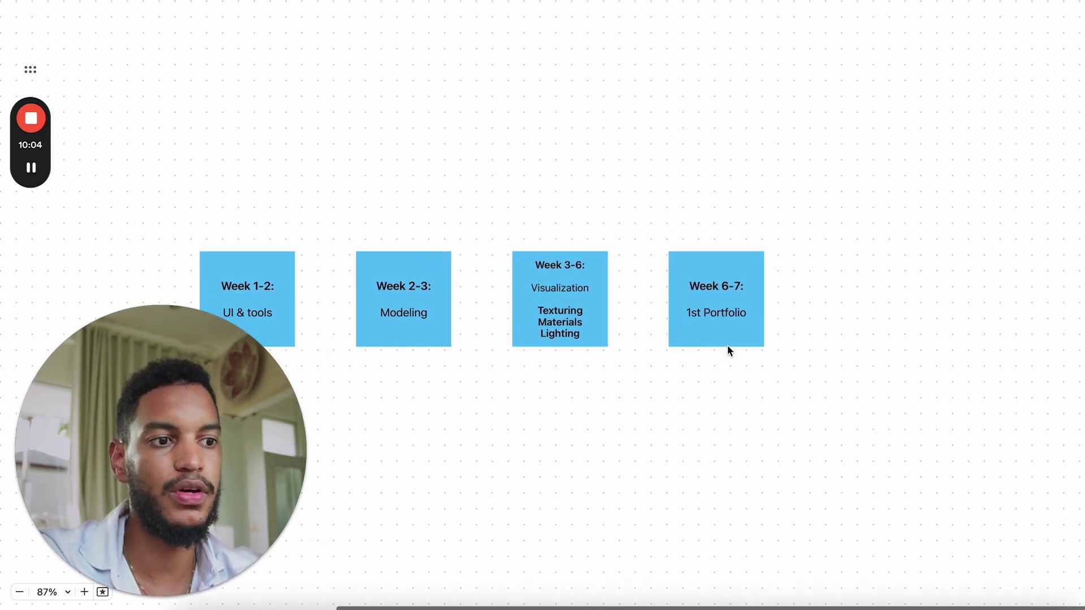
{"action": "scroll", "coordinate": [727, 351], "scroll_direction": "up", "scroll_amount": 1}
{"action": "left_click", "coordinate": [727, 347]}
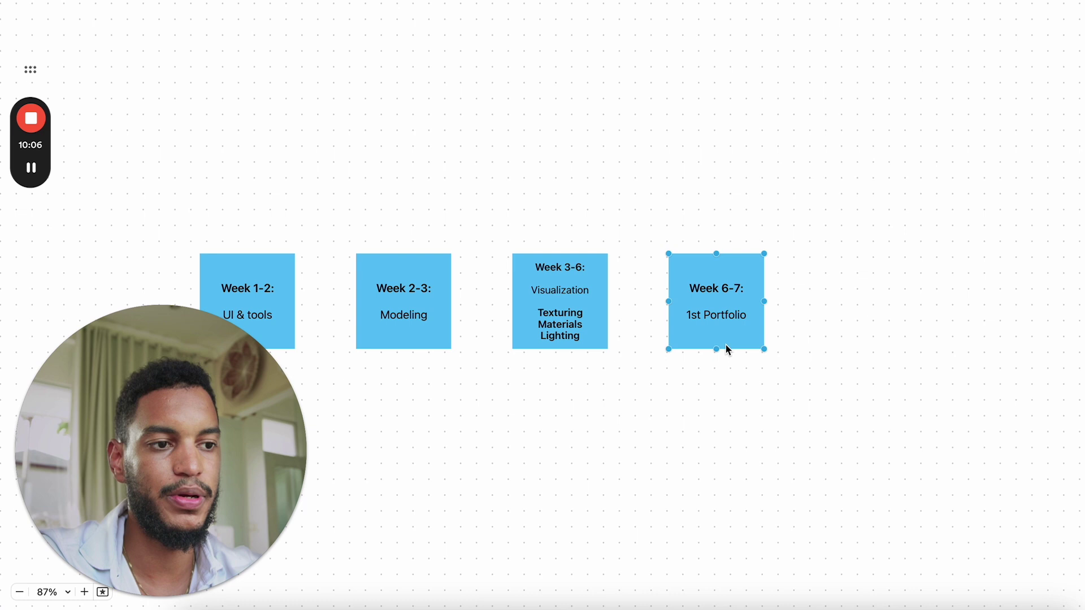
{"action": "double_click", "coordinate": [715, 316]}
{"action": "left_click", "coordinate": [710, 314]}
{"action": "key", "text": "BackSpace"}
{"action": "type", "text": "p"}
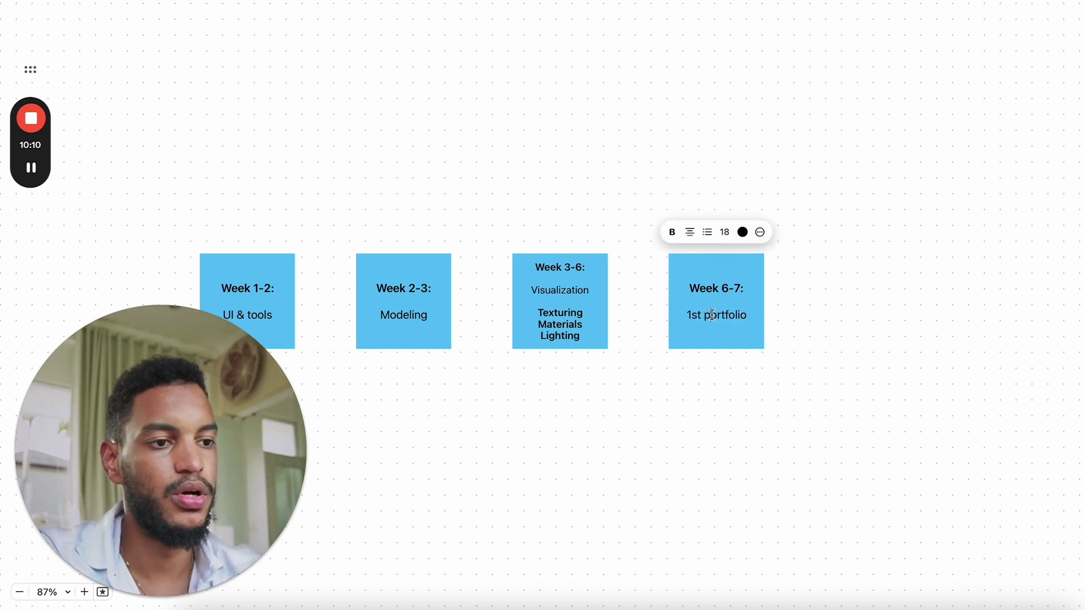
{"action": "key", "text": "BackSpace"}
{"action": "type", "text": "P"}
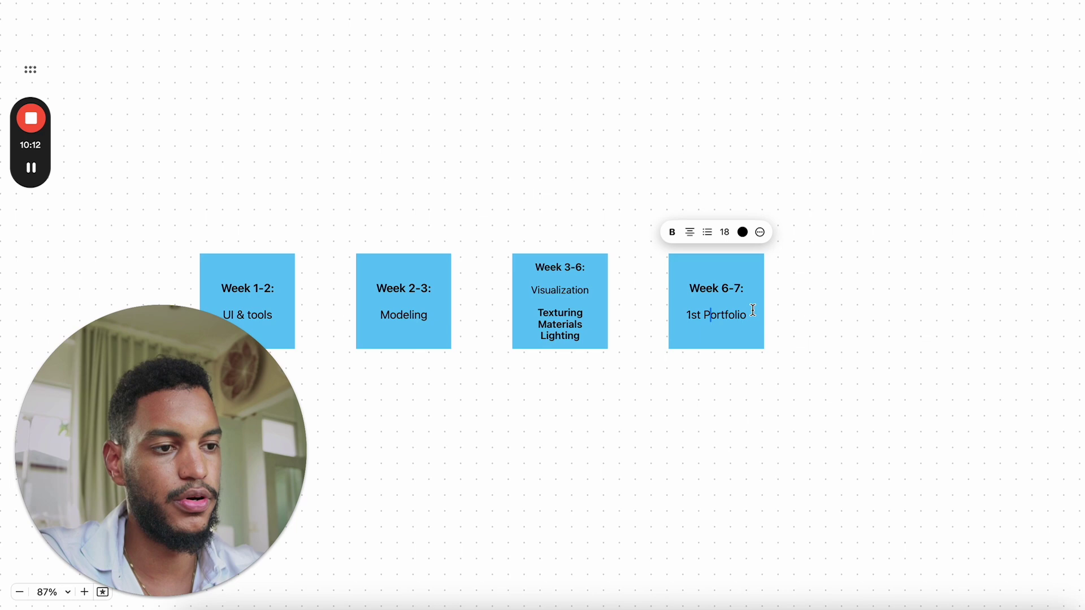
Step: Add the word "Piece" after 1st Portfolio in the fourth note and finish editing it
{"action": "left_click", "coordinate": [753, 310]}
{"action": "type", "text": "Piece"}
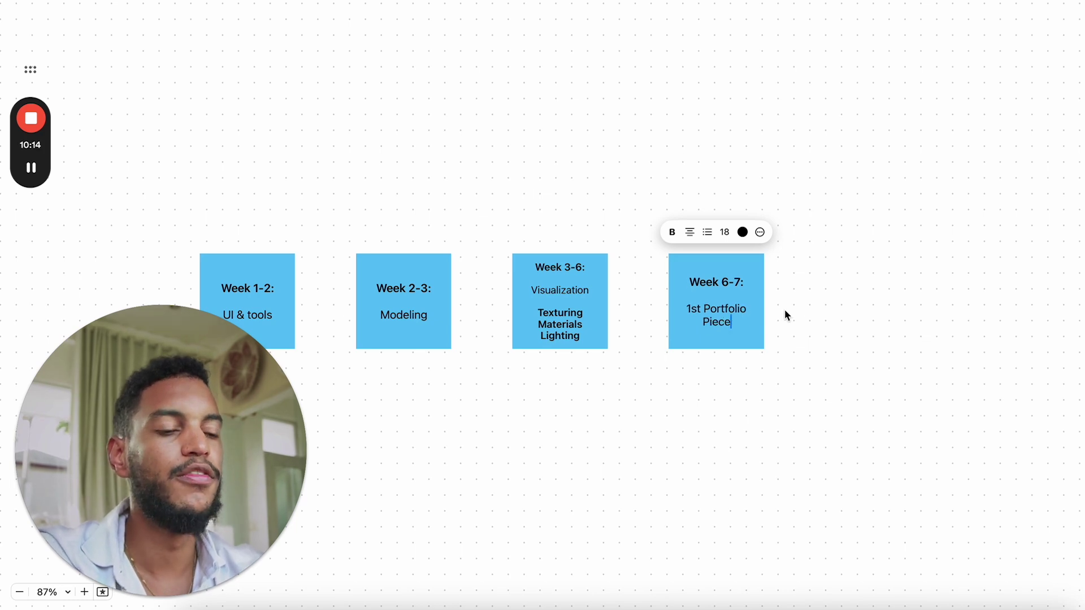
{"action": "left_click", "coordinate": [816, 311]}
Step: Change the week range in the fourth note's heading to "Week 6-9:" and finish editing the note
{"action": "scroll", "coordinate": [816, 311], "scroll_direction": "up", "scroll_amount": 2}
{"action": "scroll", "coordinate": [815, 310], "scroll_direction": "right", "scroll_amount": 1}
{"action": "left_click", "coordinate": [699, 332]}
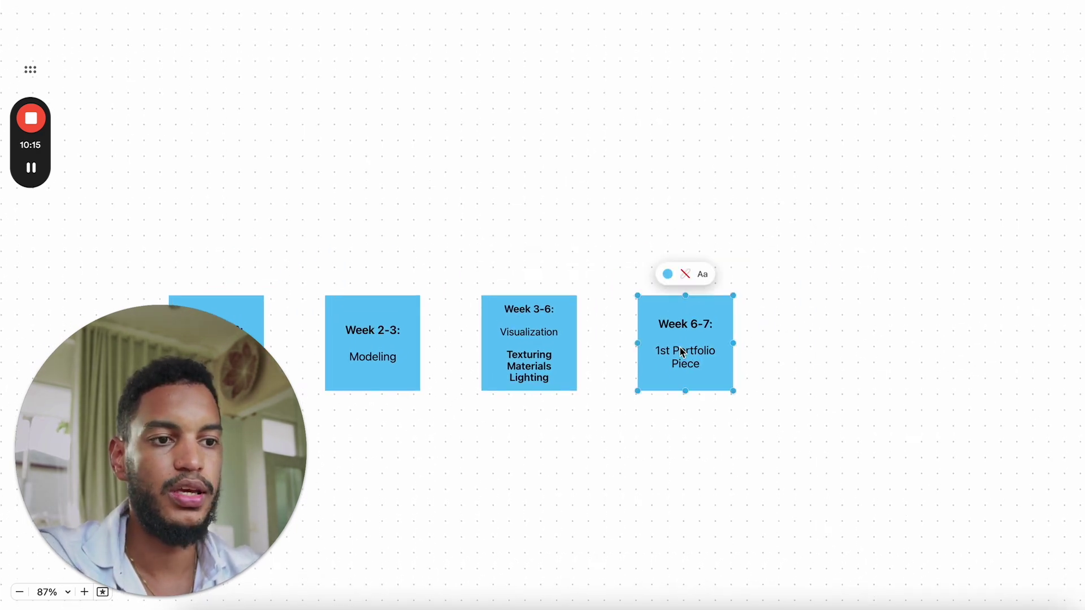
{"action": "left_click", "coordinate": [706, 319]}
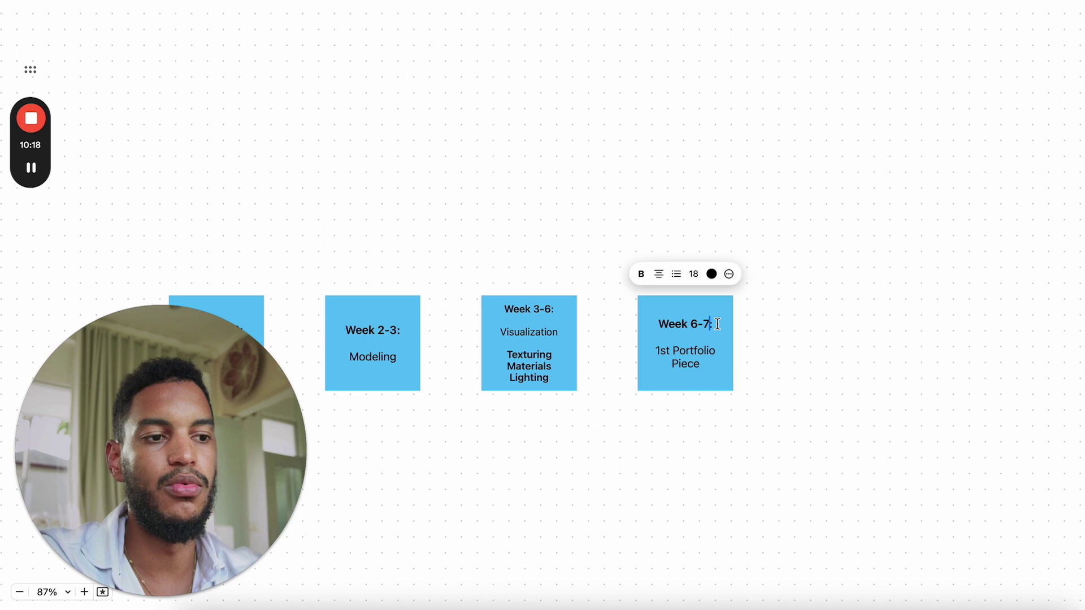
{"action": "key", "text": "BackSpace"}
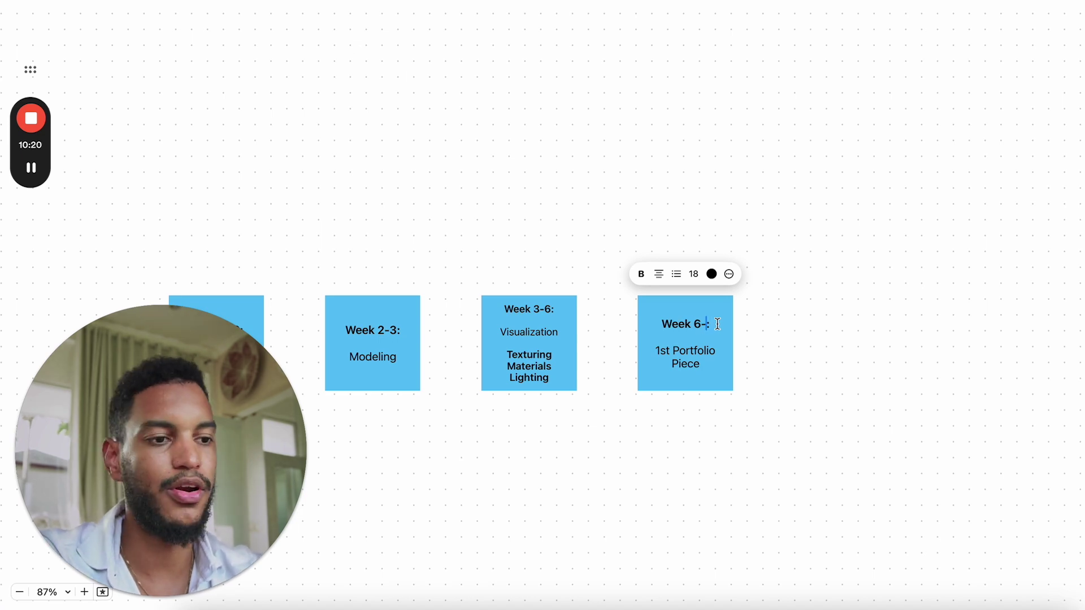
{"action": "type", "text": "9"}
{"action": "left_click", "coordinate": [767, 328]}
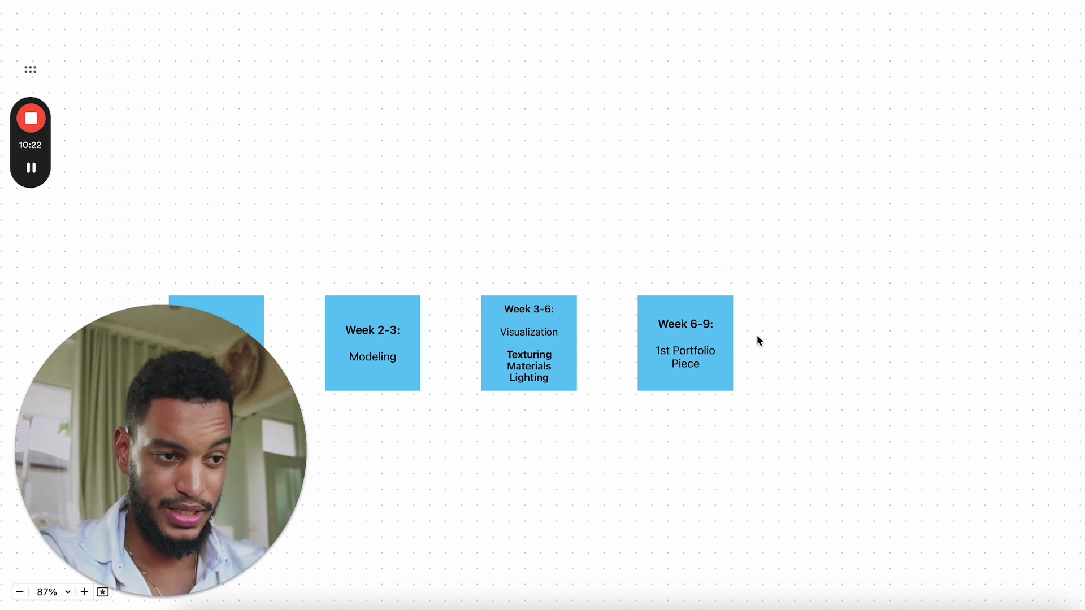
{"action": "scroll", "coordinate": [758, 341], "scroll_direction": "left", "scroll_amount": 3}
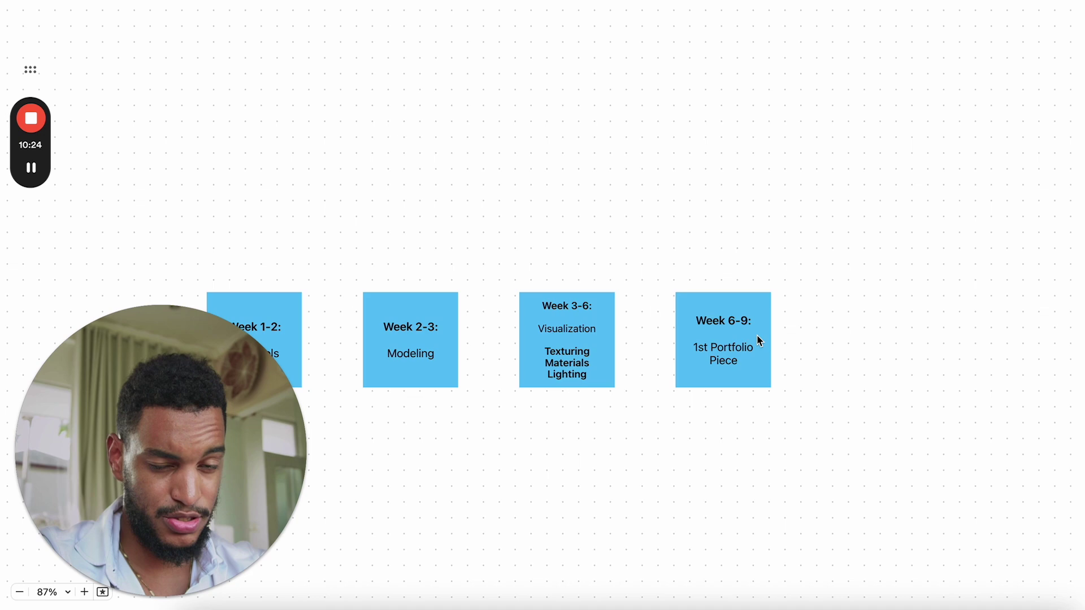
{"action": "scroll", "coordinate": [851, 266], "scroll_direction": "down", "scroll_amount": 2}
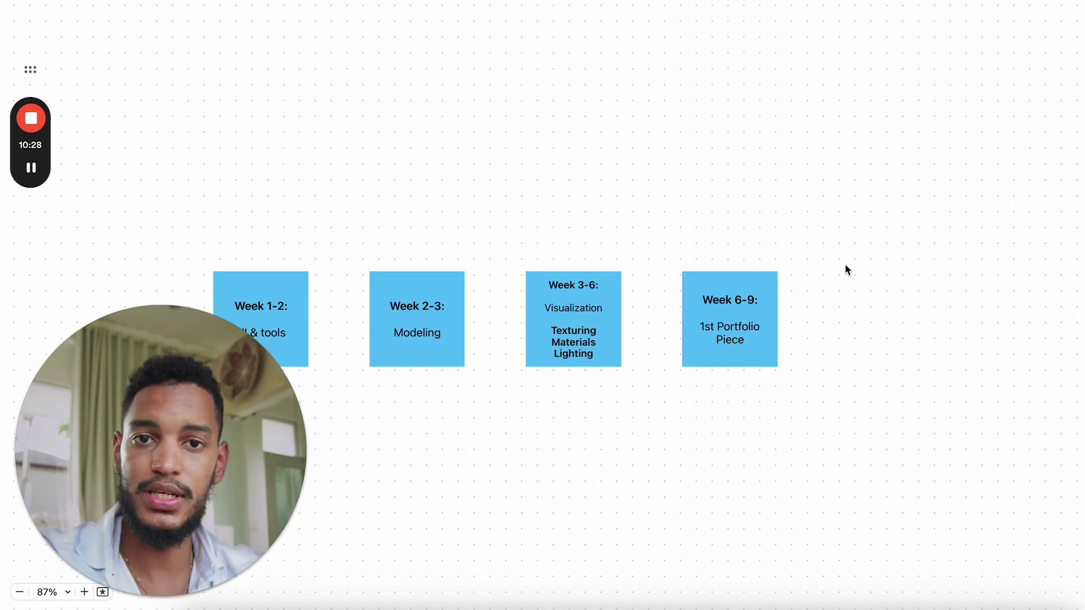
{"action": "scroll", "coordinate": [840, 269], "scroll_direction": "left", "scroll_amount": 6}
{"action": "scroll", "coordinate": [840, 269], "scroll_direction": "down", "scroll_amount": 5}
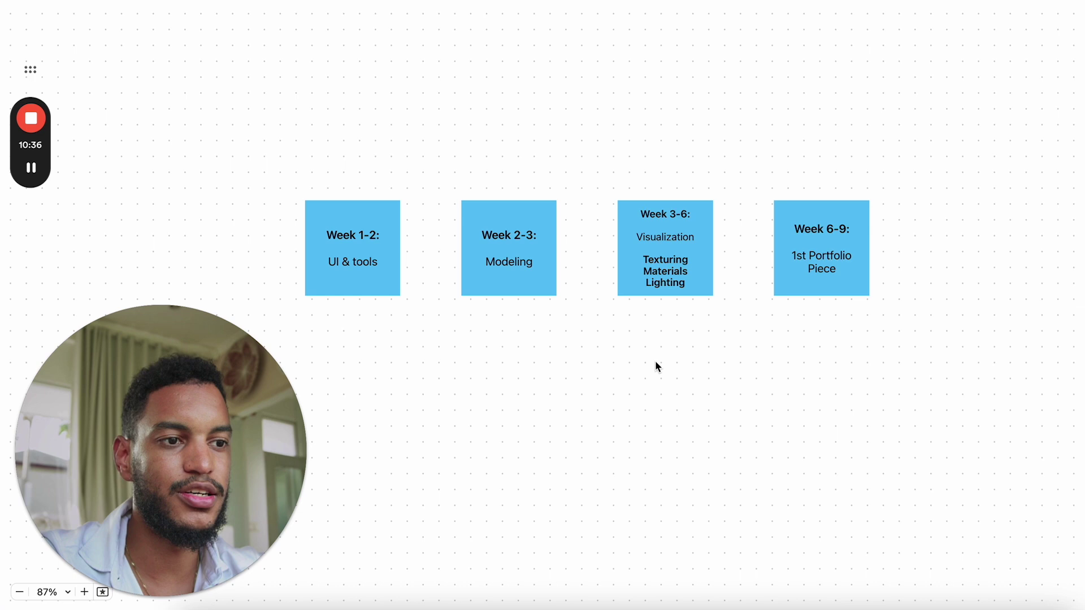
{"action": "scroll", "coordinate": [656, 362], "scroll_direction": "up", "scroll_amount": 3}
{"action": "left_click", "coordinate": [537, 288]}
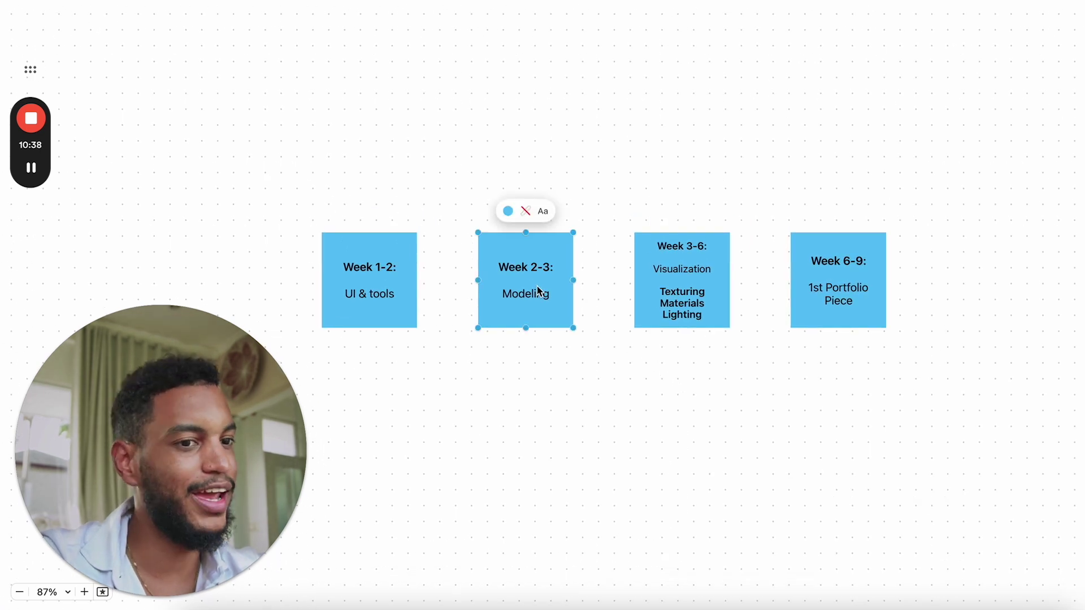
{"action": "left_click", "coordinate": [552, 359]}
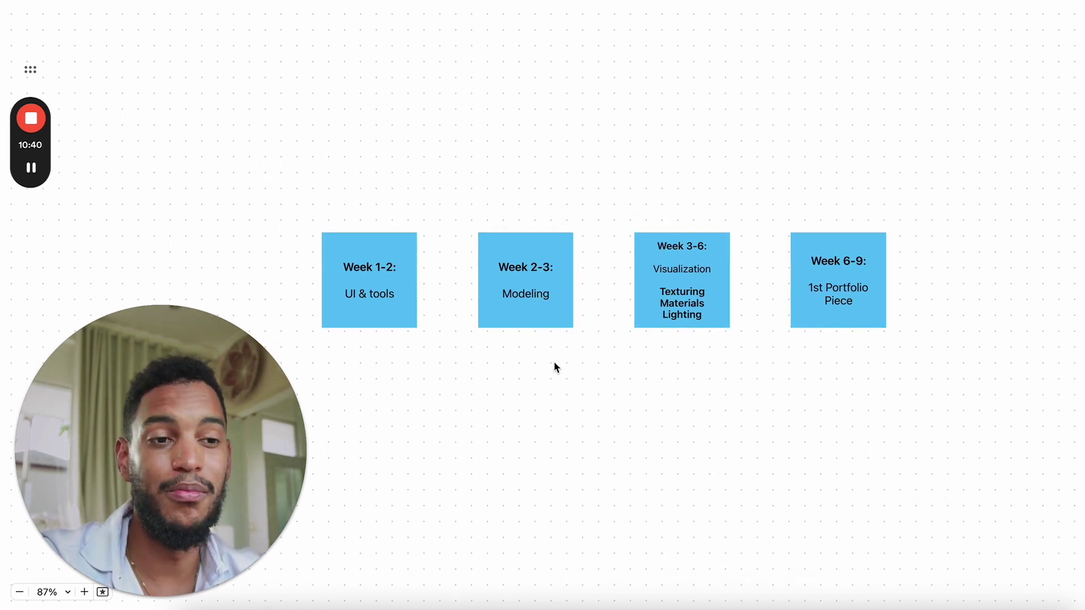
{"action": "left_click", "coordinate": [715, 280]}
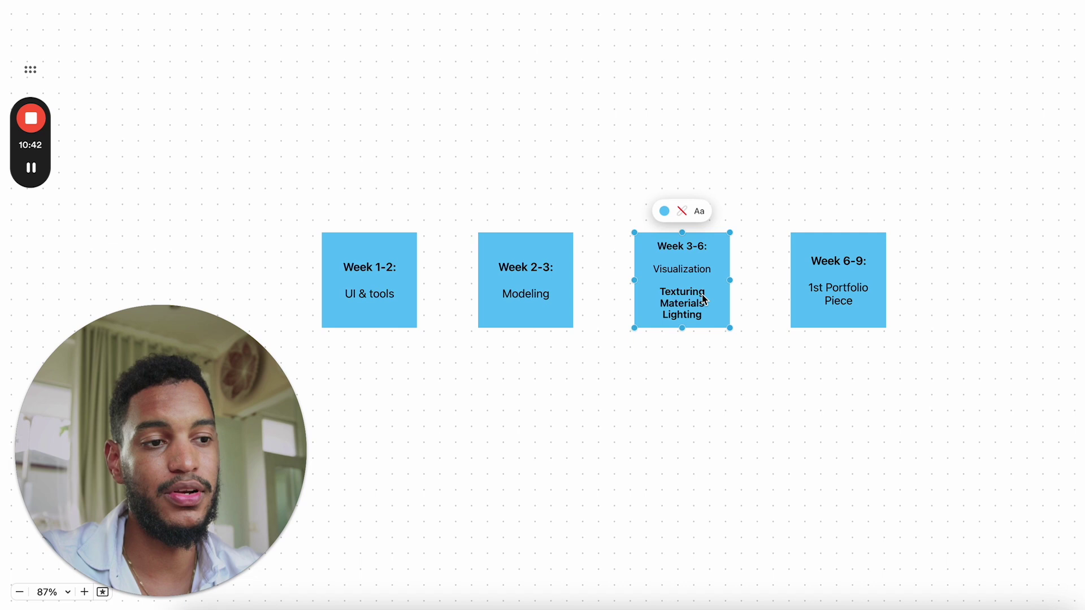
{"action": "left_click", "coordinate": [659, 371]}
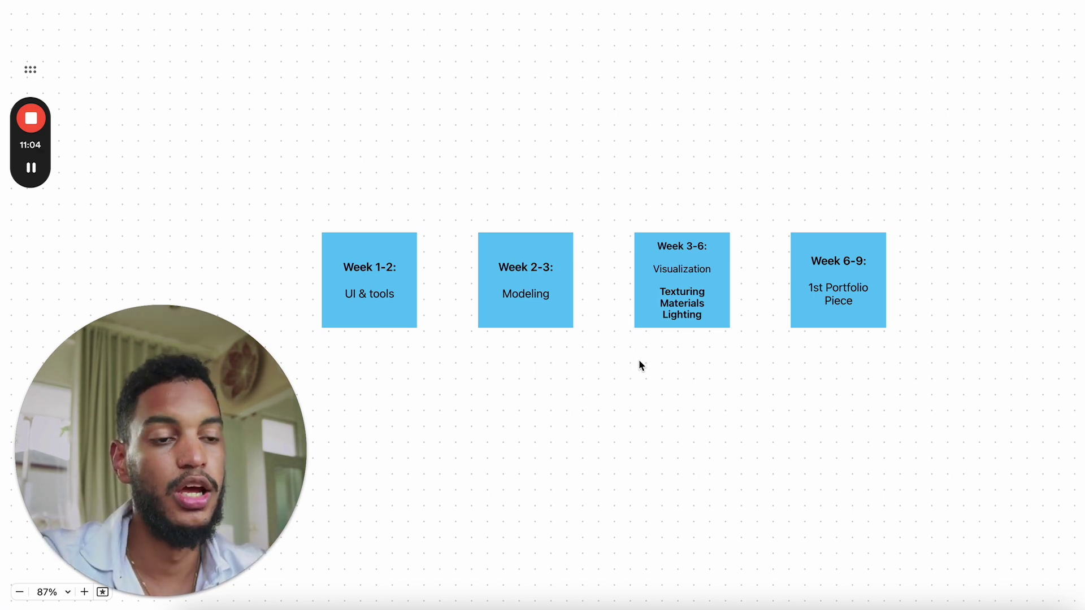
{"action": "scroll", "coordinate": [642, 365], "scroll_direction": "up", "scroll_amount": 2}
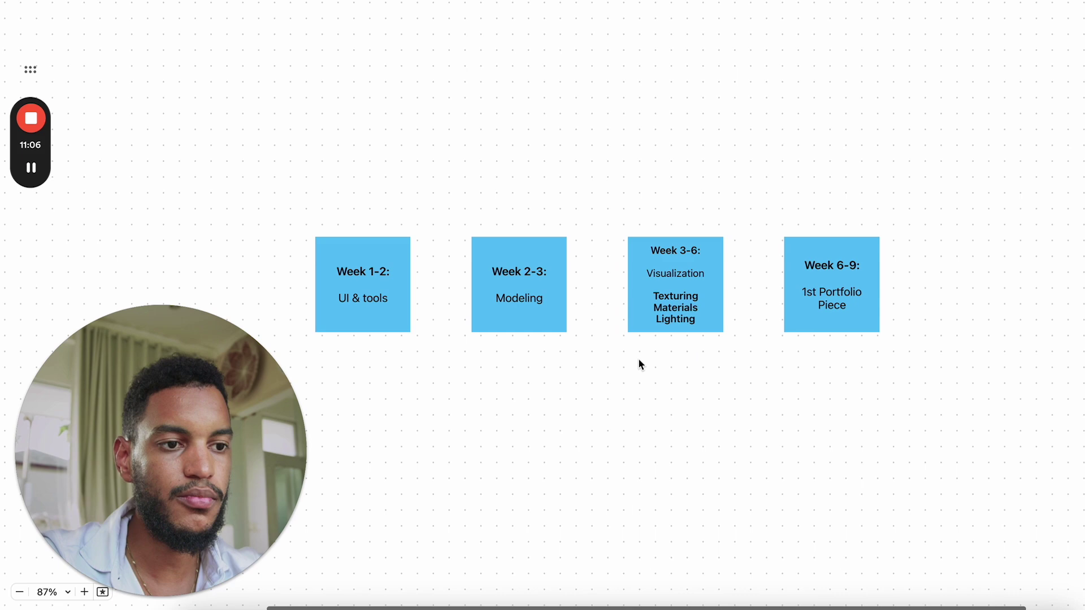
{"action": "scroll", "coordinate": [641, 364], "scroll_direction": "down", "scroll_amount": 1}
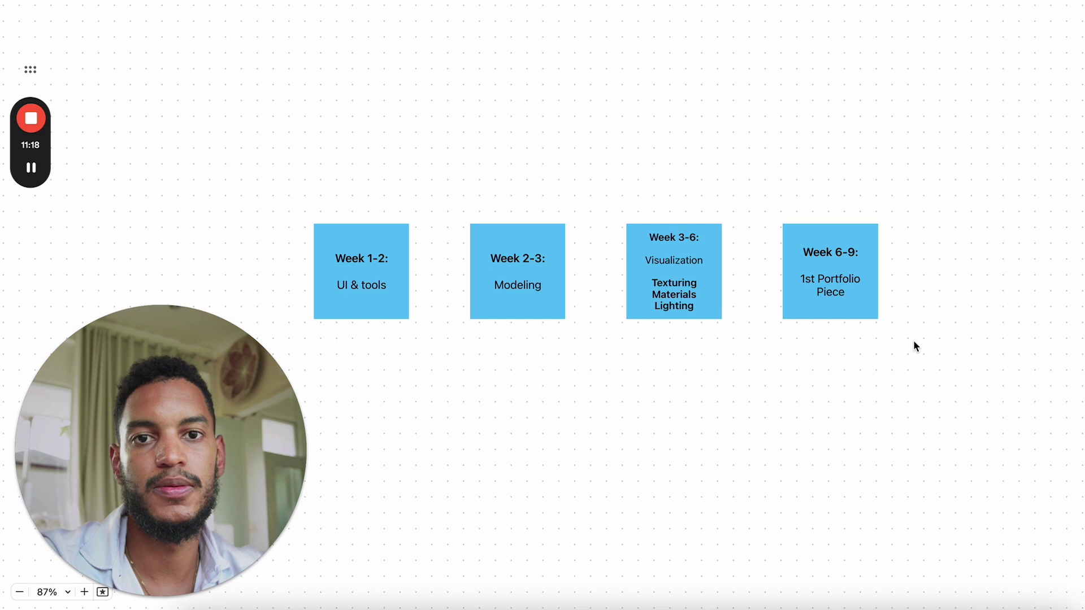
{"action": "scroll", "coordinate": [916, 346], "scroll_direction": "down", "scroll_amount": 2}
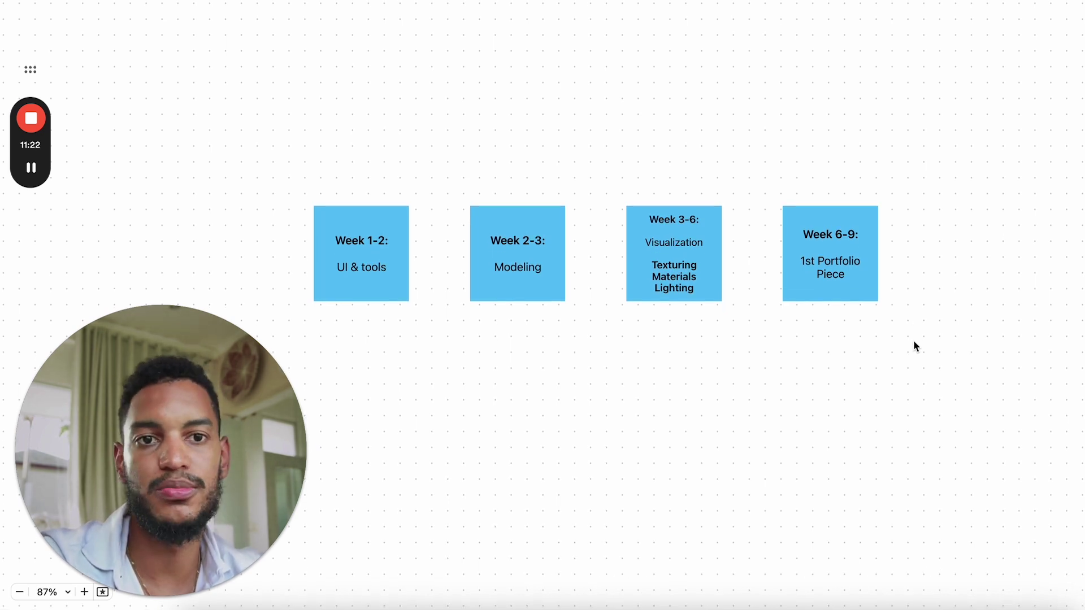
{"action": "scroll", "coordinate": [914, 341], "scroll_direction": "up", "scroll_amount": 1}
{"action": "scroll", "coordinate": [914, 342], "scroll_direction": "right", "scroll_amount": 1}
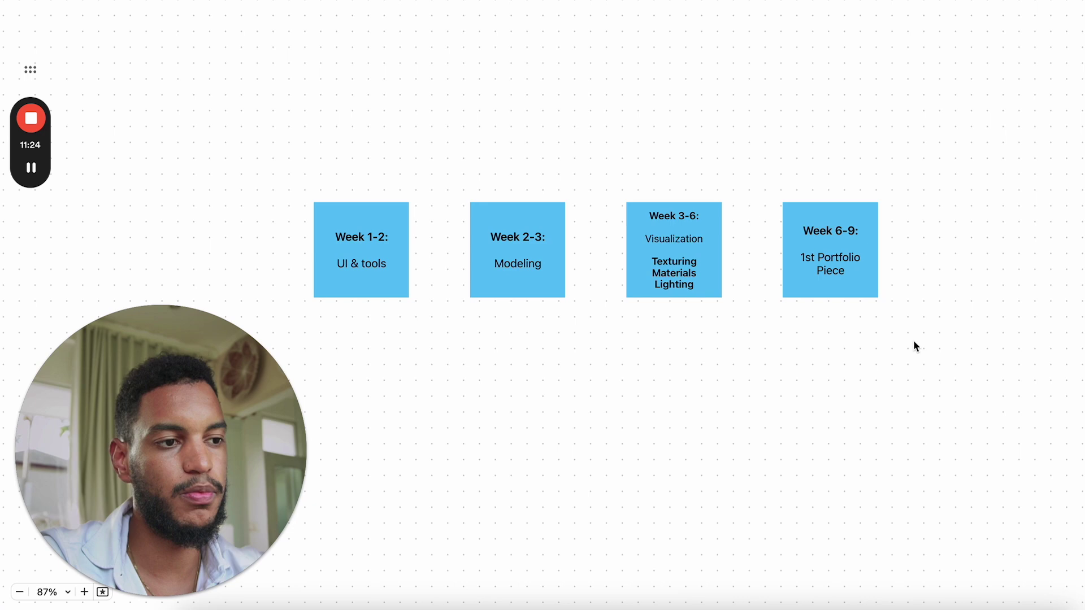
{"action": "scroll", "coordinate": [916, 346], "scroll_direction": "down", "scroll_amount": 1}
{"action": "scroll", "coordinate": [915, 345], "scroll_direction": "left", "scroll_amount": 2}
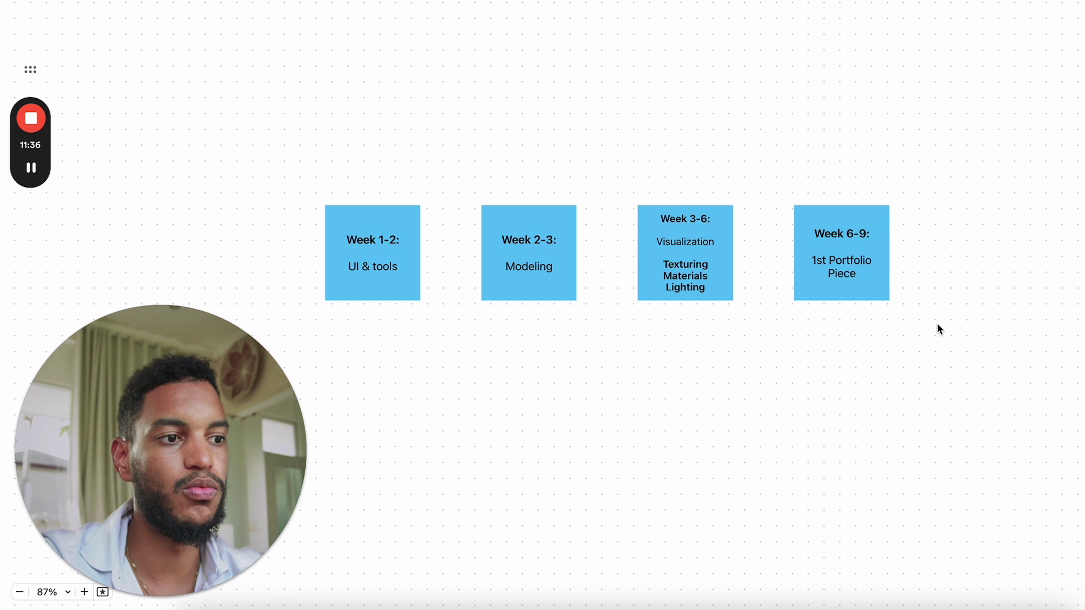
{"action": "scroll", "coordinate": [937, 330], "scroll_direction": "up", "scroll_amount": 2}
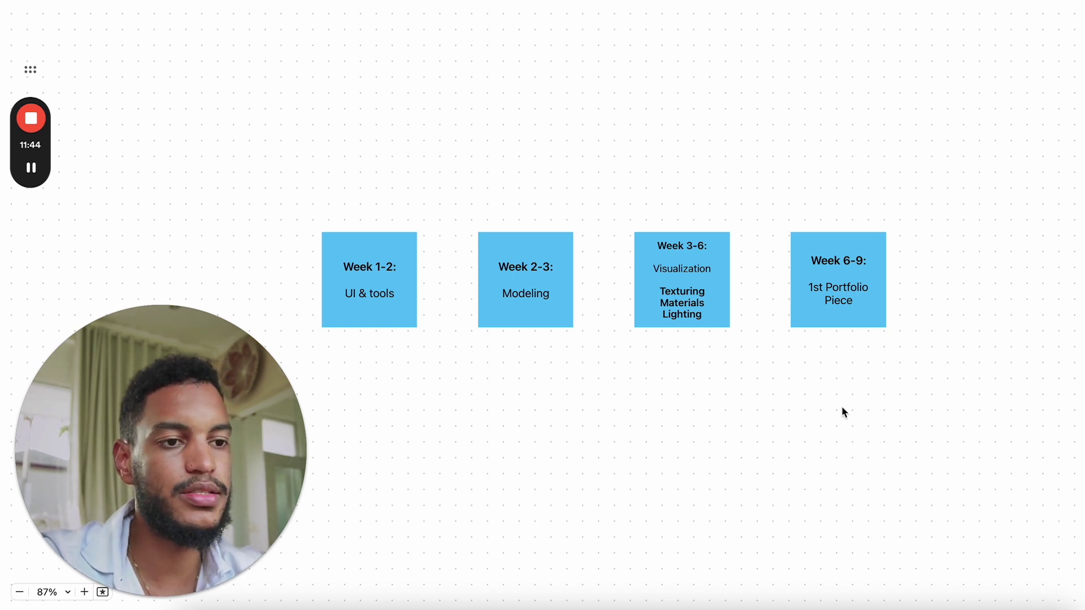
{"action": "left_click_drag", "start_coordinate": [841, 407], "coordinate": [932, 158]}
{"action": "left_click", "coordinate": [1009, 192]}
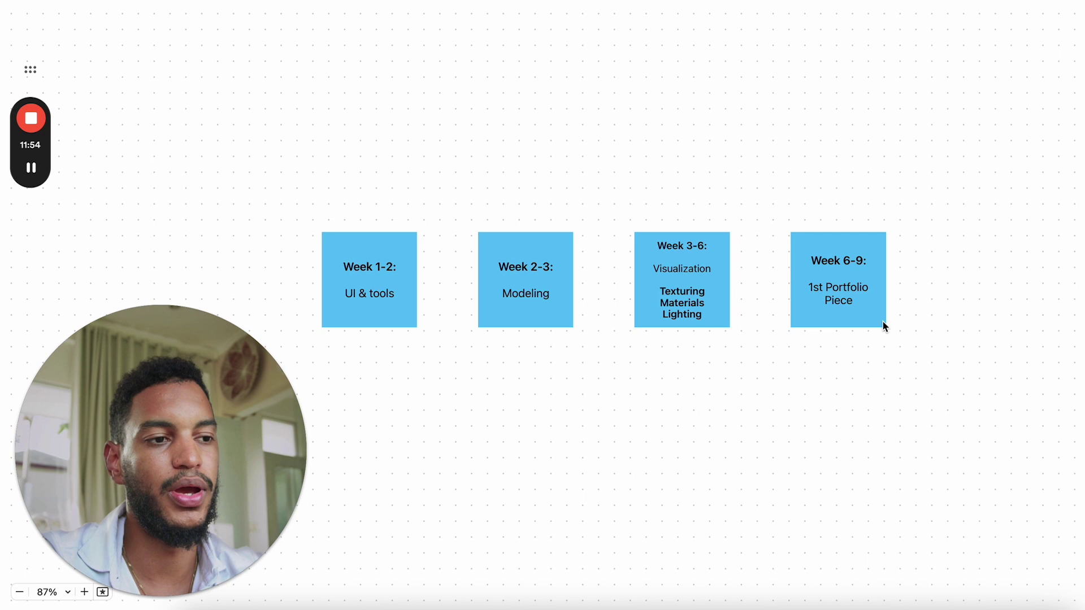
{"action": "left_click_drag", "start_coordinate": [1037, 211], "coordinate": [310, 356]}
{"action": "left_click", "coordinate": [1043, 249]}
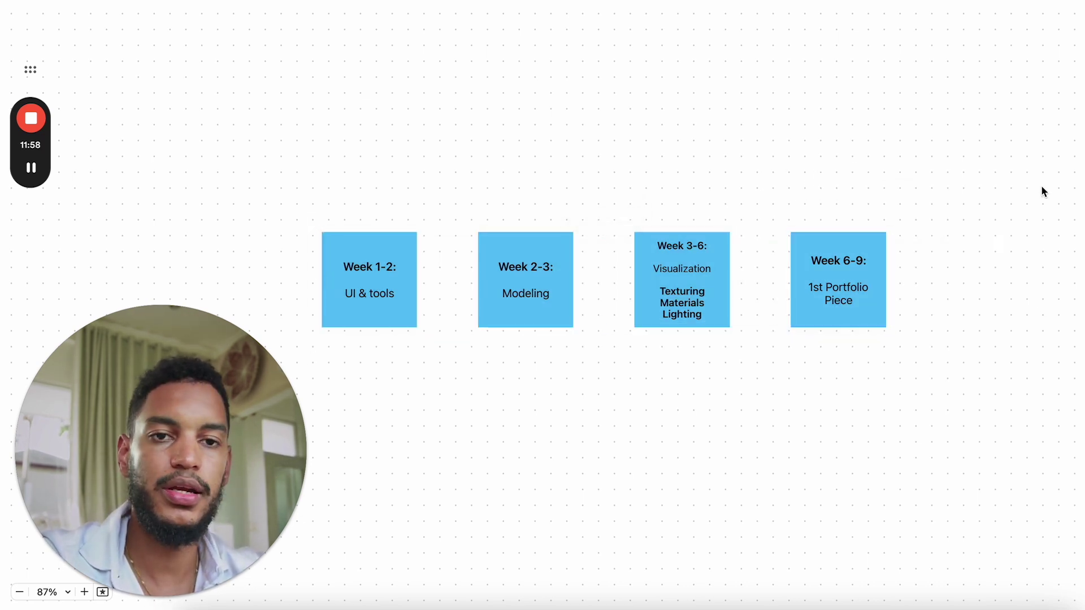
{"action": "left_click", "coordinate": [874, 273]}
{"action": "left_click", "coordinate": [903, 243]}
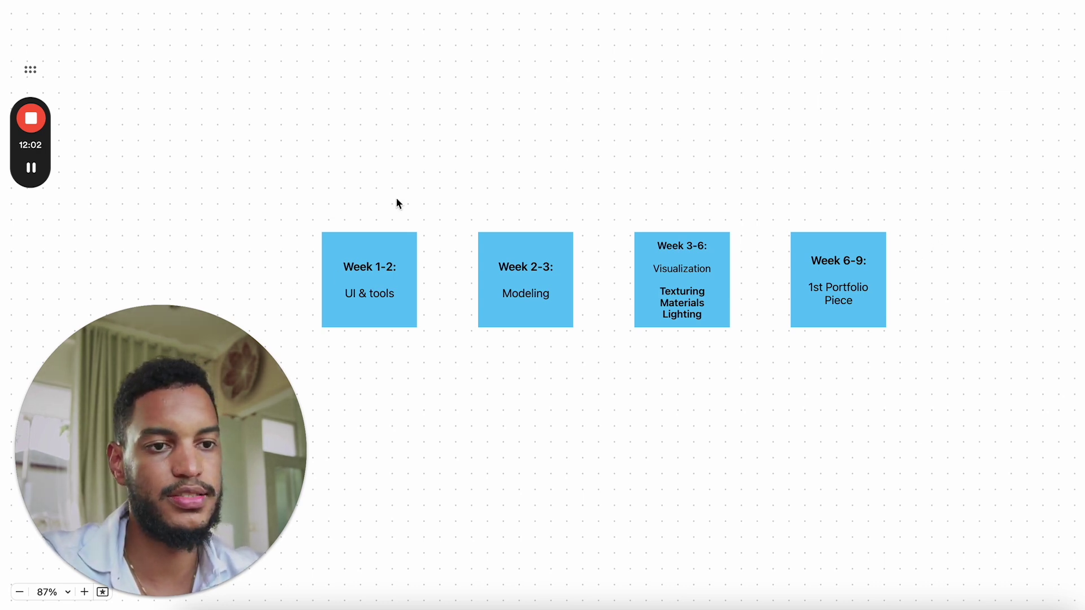
{"action": "left_click_drag", "start_coordinate": [367, 180], "coordinate": [853, 286]}
{"action": "left_click", "coordinate": [959, 232]}
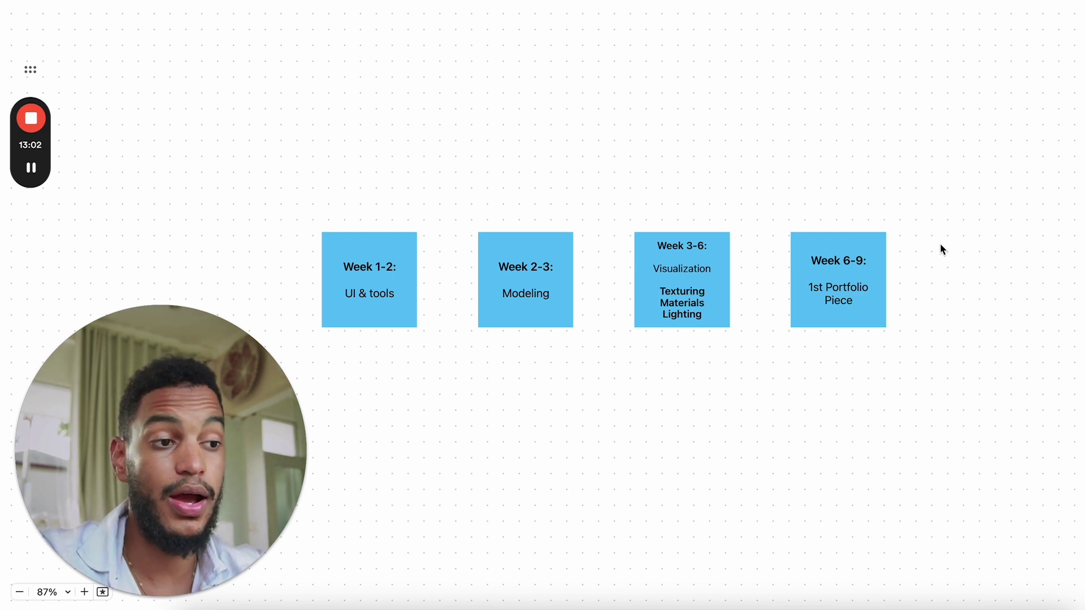
{"action": "left_click", "coordinate": [858, 244]}
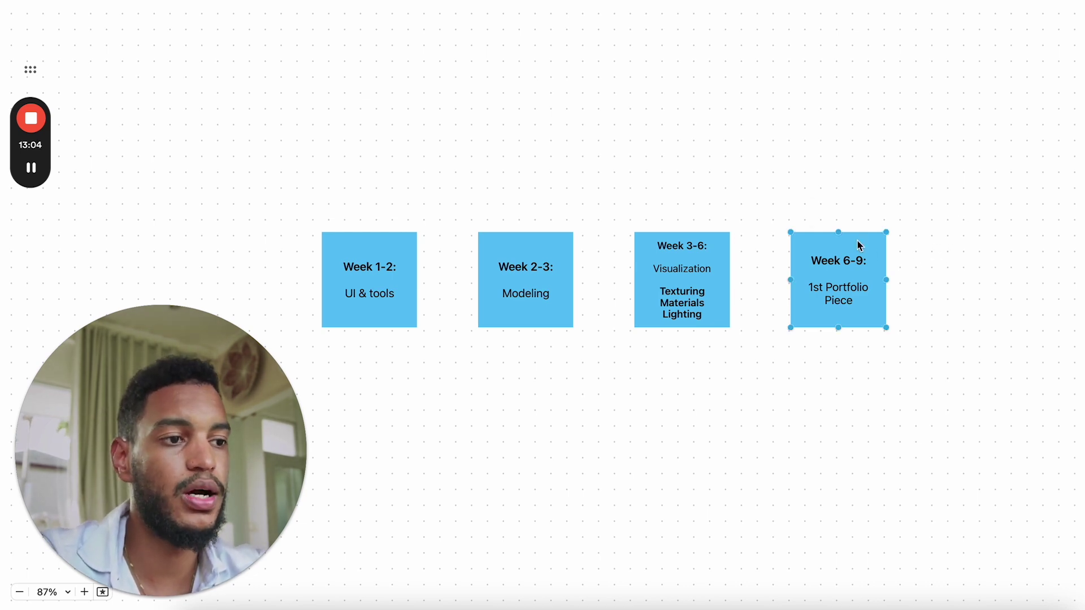
{"action": "left_click", "coordinate": [981, 239]}
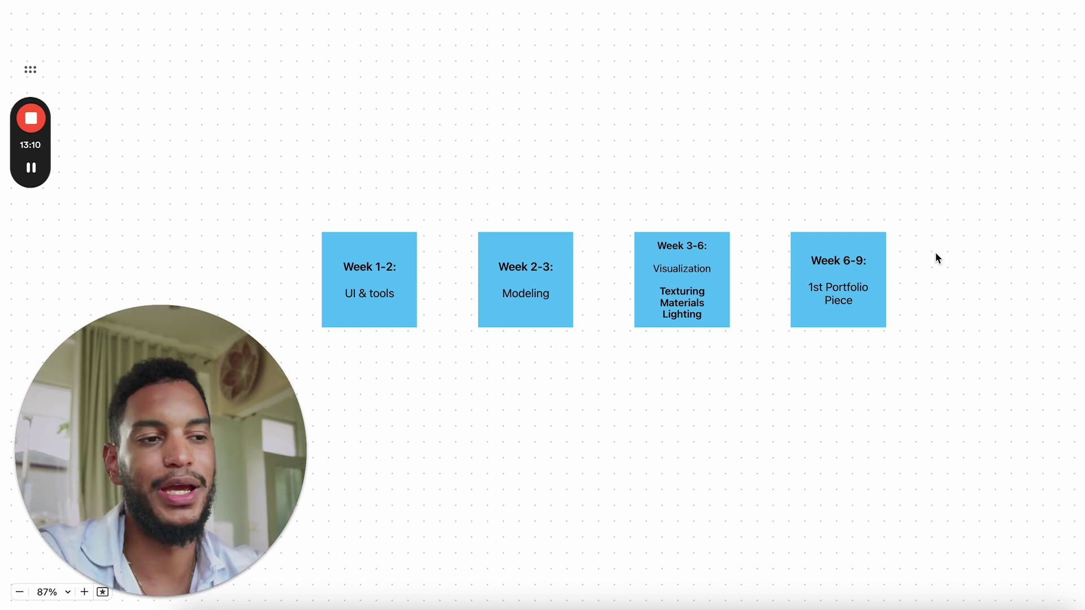
{"action": "left_click_drag", "start_coordinate": [953, 161], "coordinate": [365, 362]}
{"action": "left_click", "coordinate": [365, 362]}
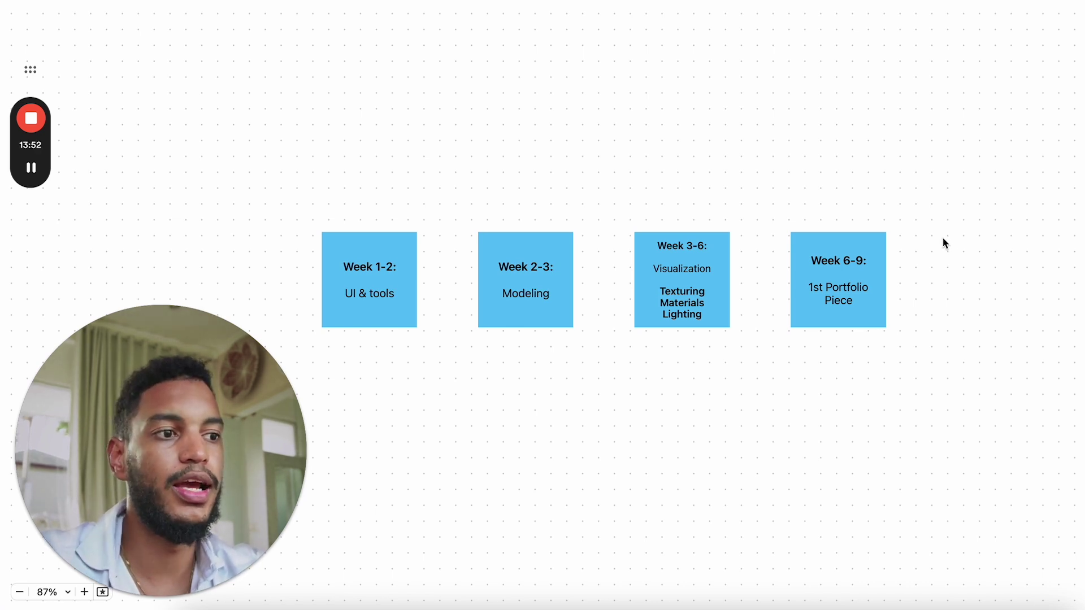
{"action": "scroll", "coordinate": [945, 247], "scroll_direction": "right", "scroll_amount": 2}
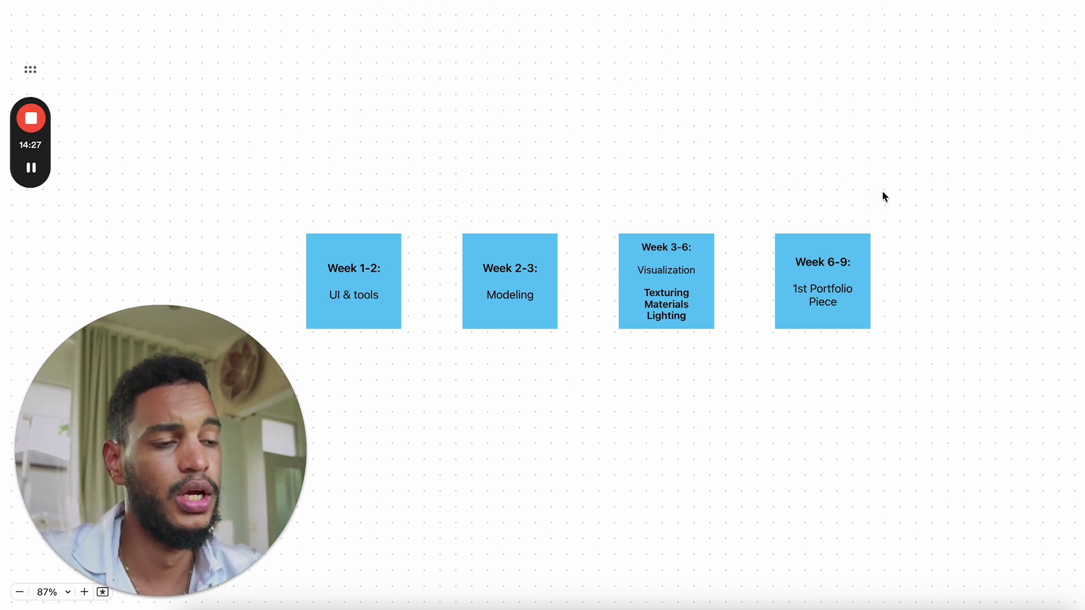
{"action": "scroll", "coordinate": [894, 209], "scroll_direction": "up", "scroll_amount": 2}
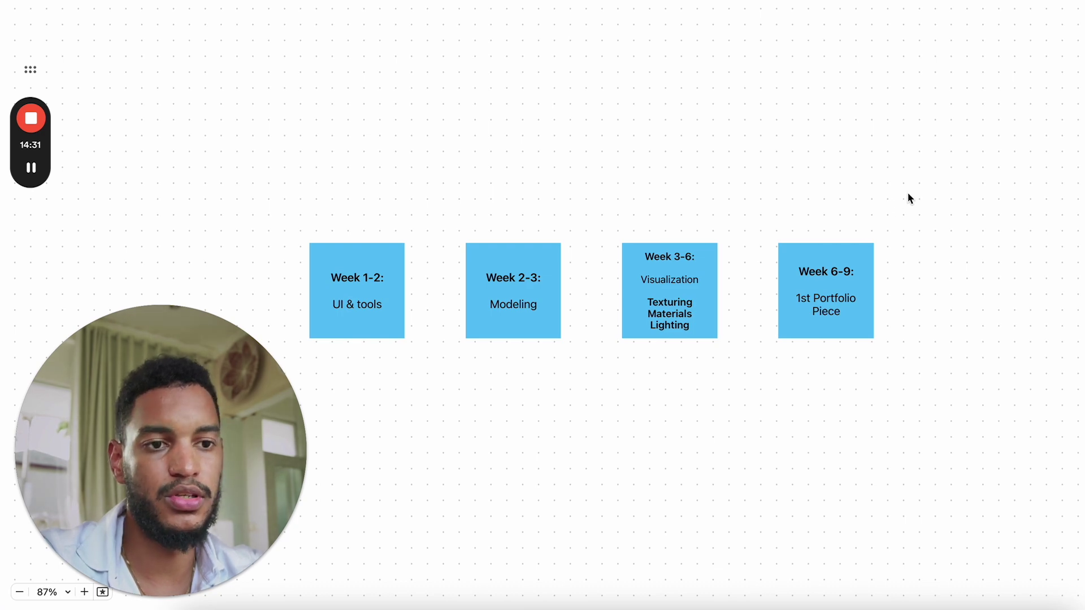
{"action": "scroll", "coordinate": [940, 168], "scroll_direction": "left", "scroll_amount": 2}
{"action": "scroll", "coordinate": [940, 167], "scroll_direction": "up", "scroll_amount": 1}
{"action": "scroll", "coordinate": [941, 168], "scroll_direction": "up", "scroll_amount": 1}
{"action": "scroll", "coordinate": [940, 168], "scroll_direction": "left", "scroll_amount": 1}
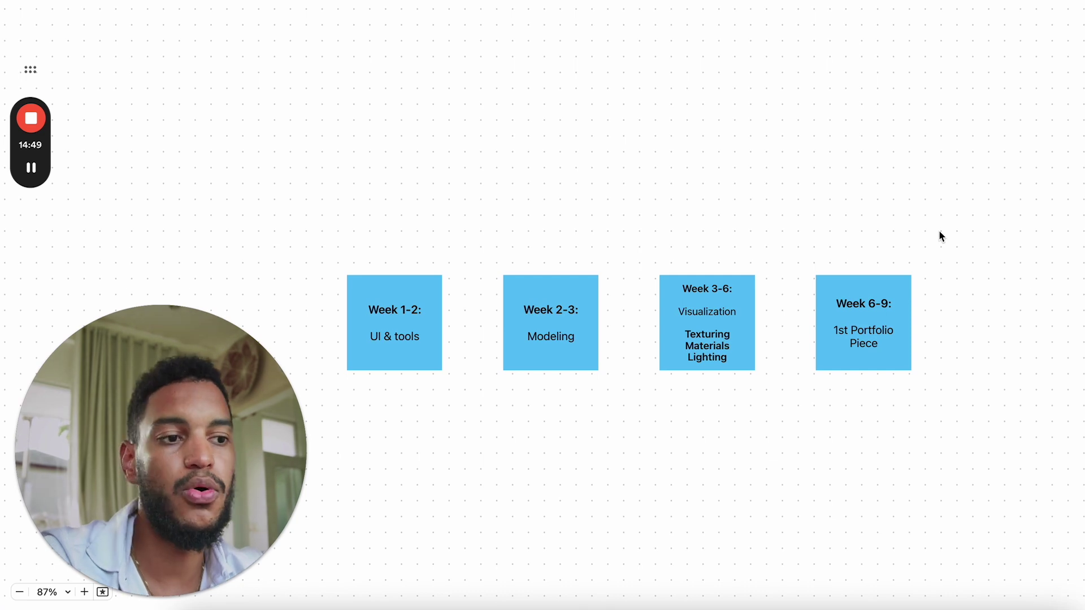
{"action": "left_click", "coordinate": [579, 328]}
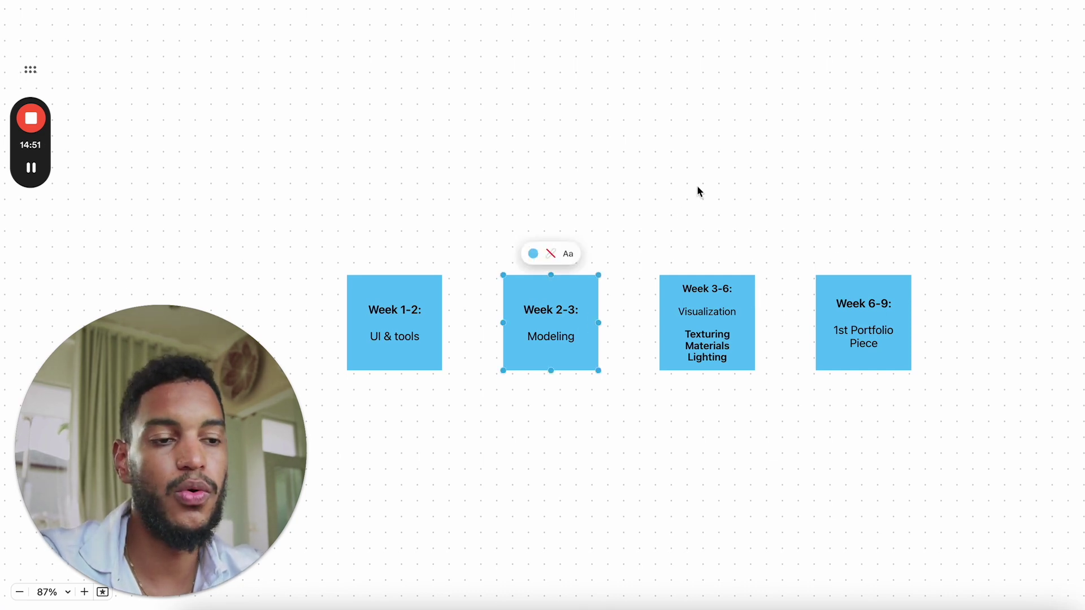
{"action": "left_click", "coordinate": [674, 270]}
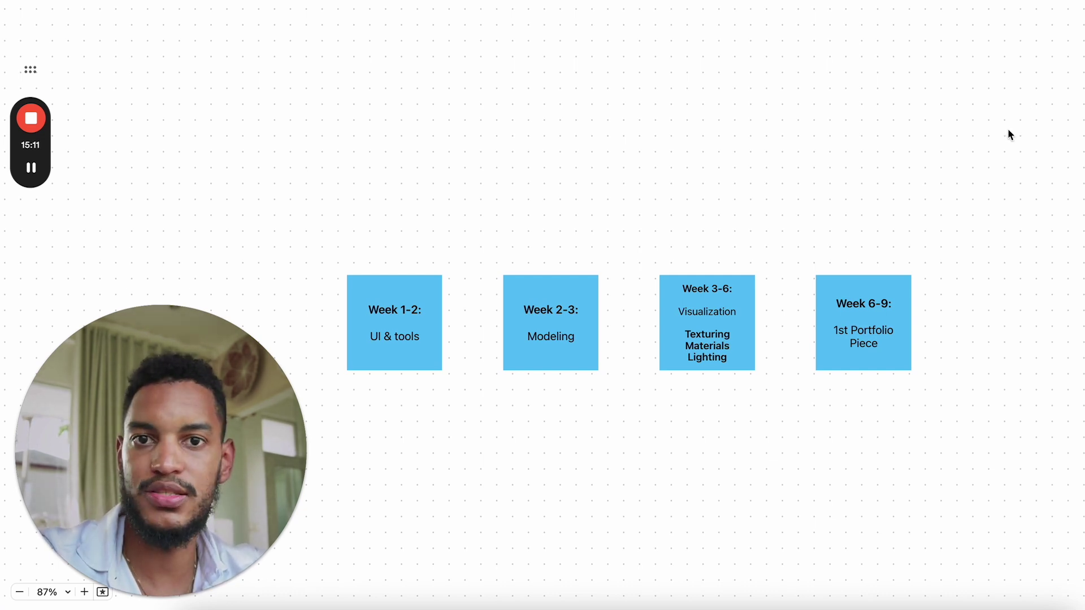
{"action": "scroll", "coordinate": [960, 162], "scroll_direction": "left", "scroll_amount": 1}
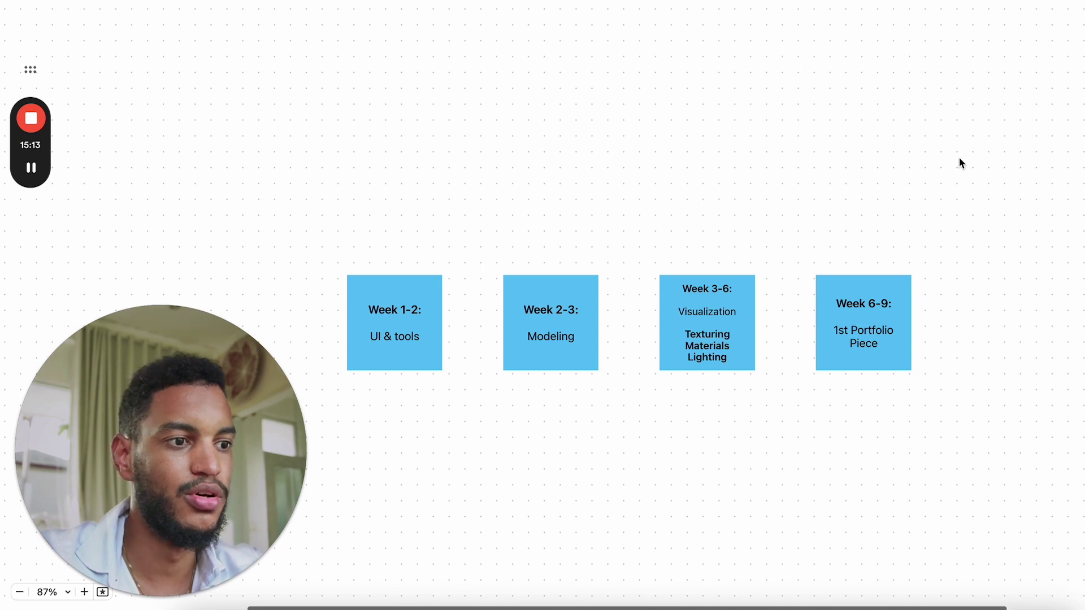
{"action": "scroll", "coordinate": [959, 163], "scroll_direction": "down", "scroll_amount": 1}
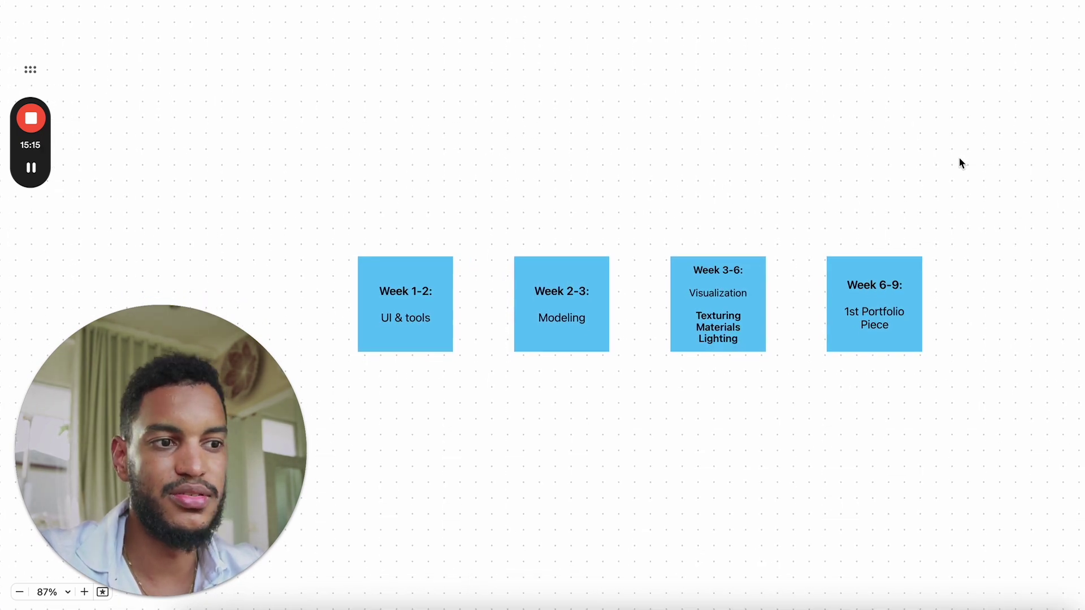
{"action": "scroll", "coordinate": [964, 164], "scroll_direction": "up", "scroll_amount": 3}
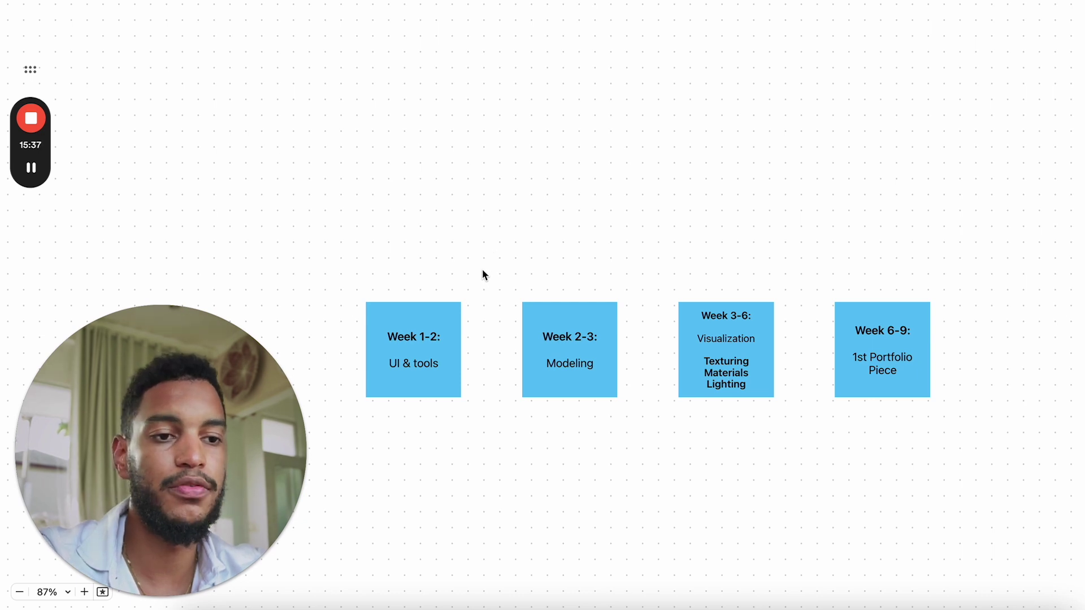
{"action": "left_click", "coordinate": [426, 361]}
{"action": "left_click", "coordinate": [508, 248]}
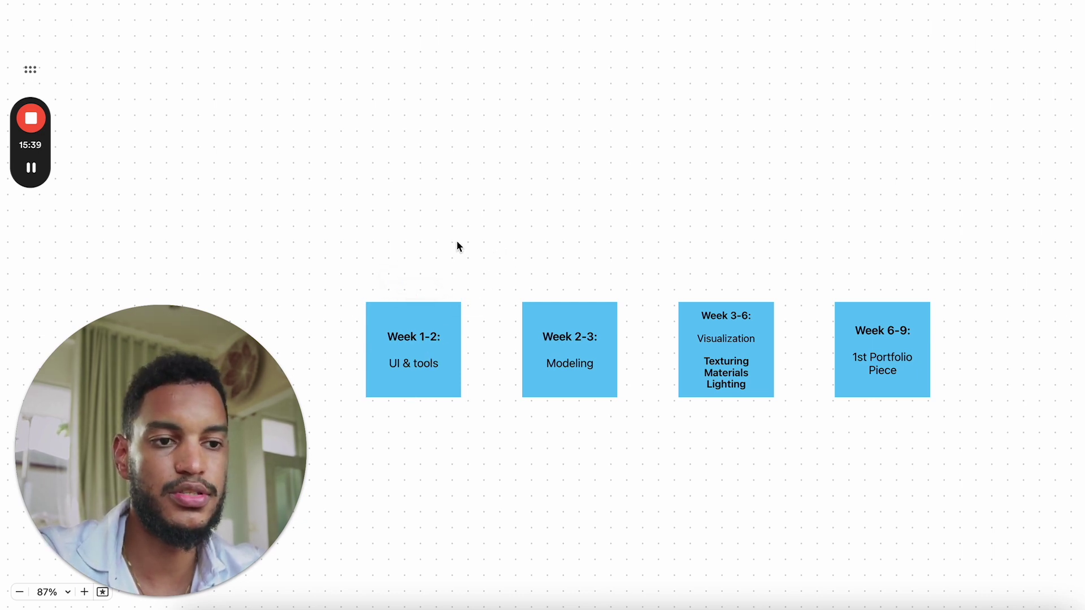
{"action": "left_click", "coordinate": [407, 356]}
{"action": "left_click", "coordinate": [506, 260]}
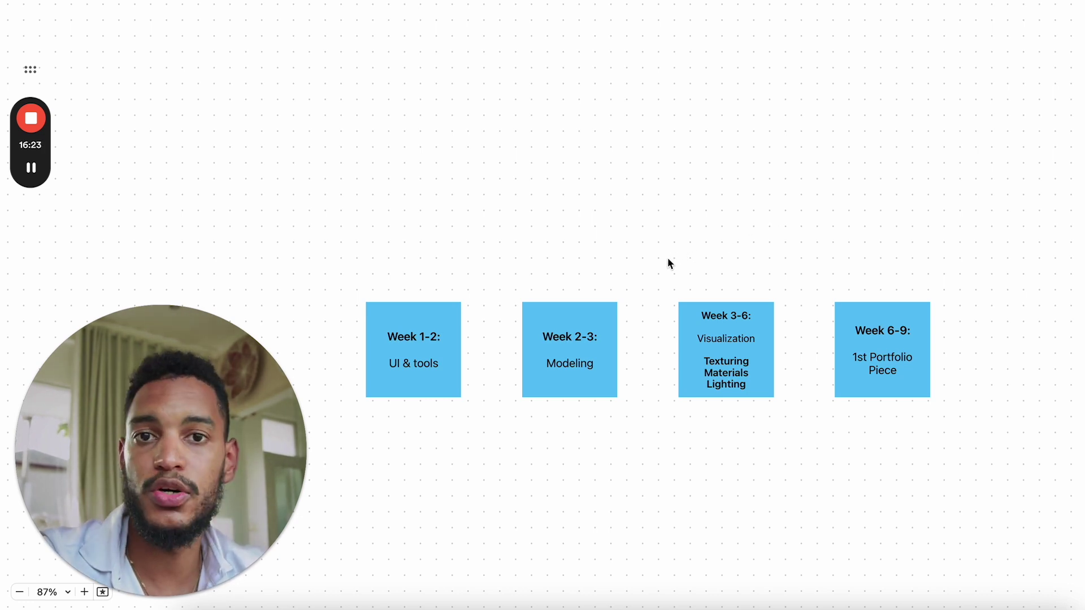
{"action": "scroll", "coordinate": [828, 236], "scroll_direction": "up", "scroll_amount": 3}
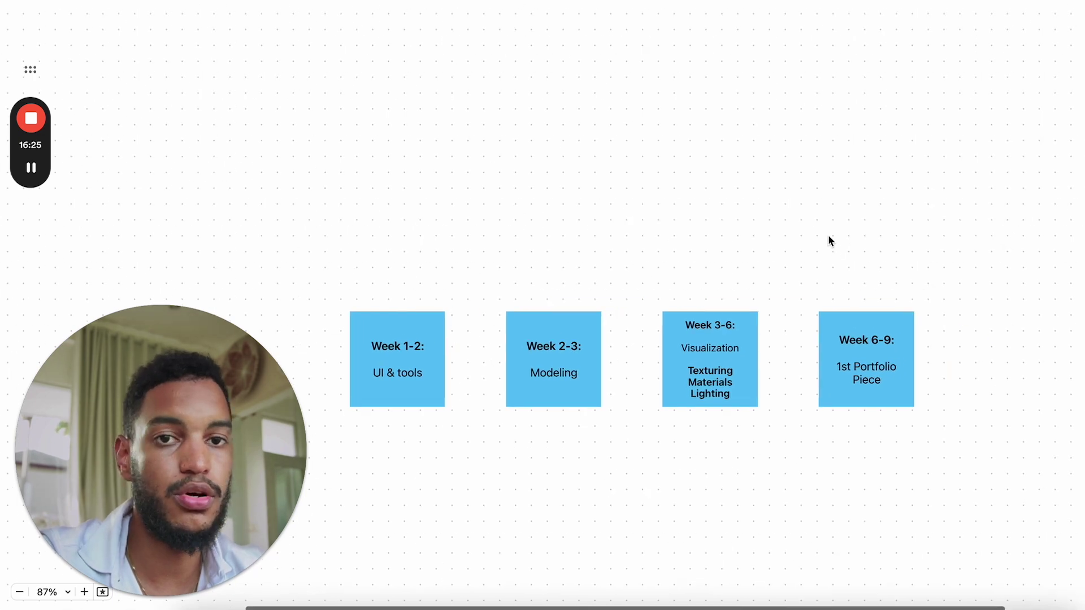
{"action": "scroll", "coordinate": [954, 196], "scroll_direction": "down", "scroll_amount": 1}
{"action": "scroll", "coordinate": [955, 196], "scroll_direction": "right", "scroll_amount": 1}
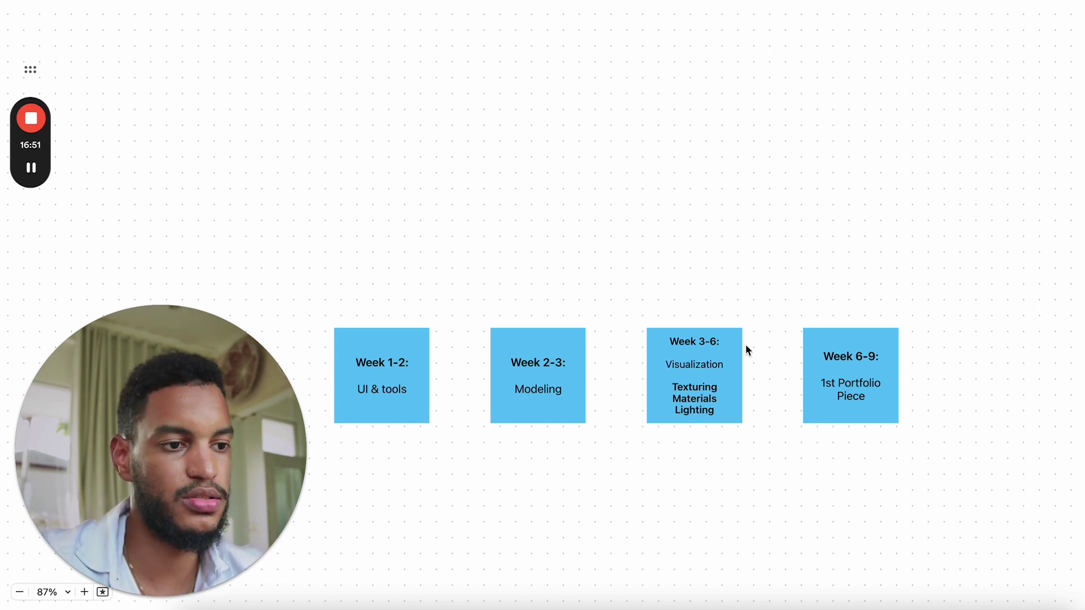
{"action": "left_click", "coordinate": [708, 396]}
{"action": "left_click", "coordinate": [762, 289]}
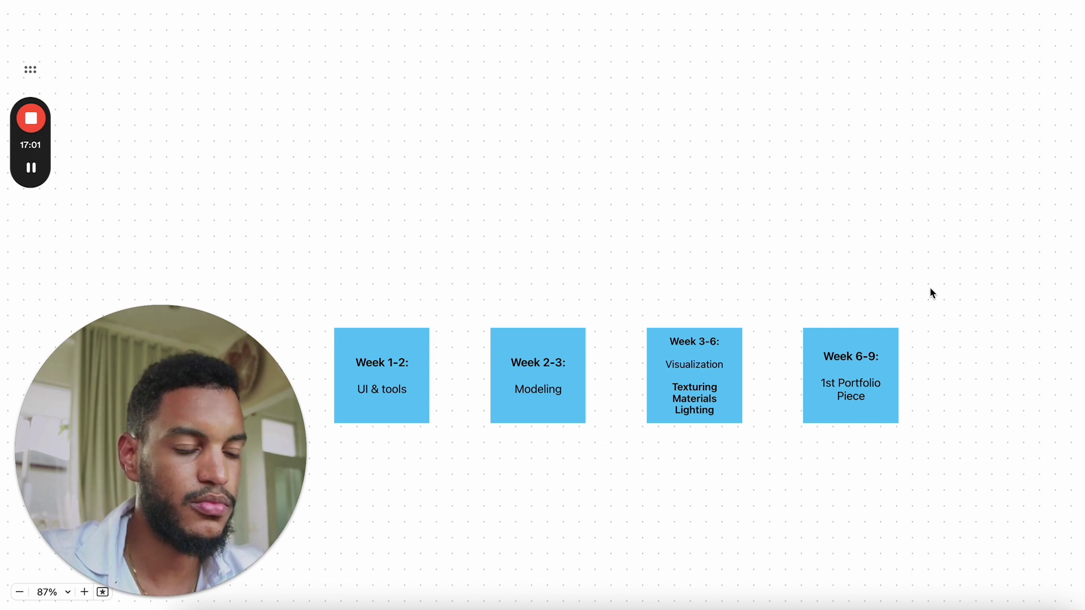
{"action": "left_click", "coordinate": [883, 344]}
{"action": "left_click", "coordinate": [942, 311]}
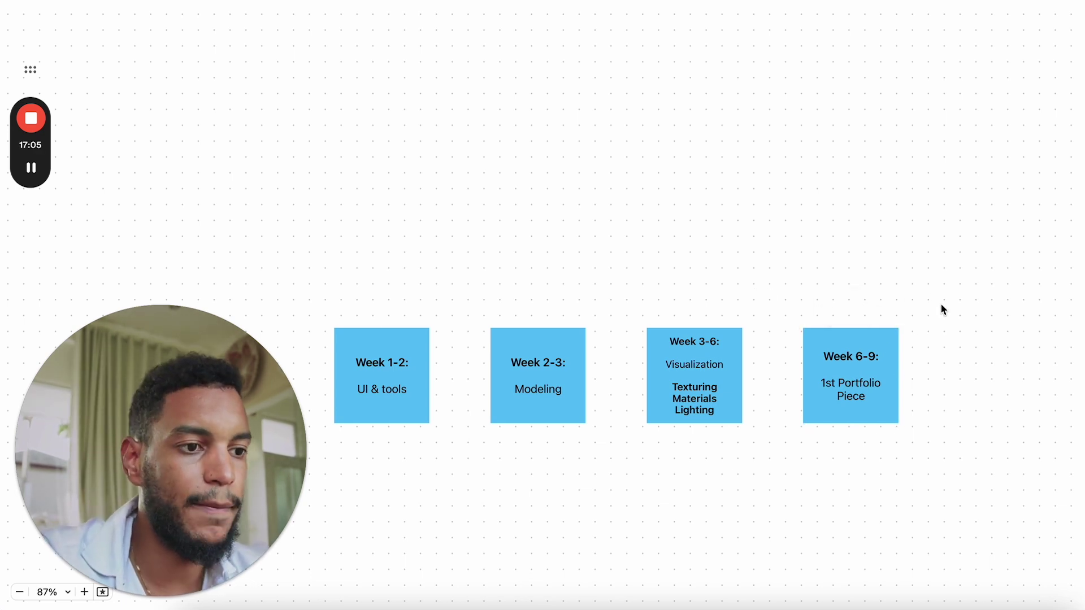
{"action": "scroll", "coordinate": [942, 309], "scroll_direction": "left", "scroll_amount": 1}
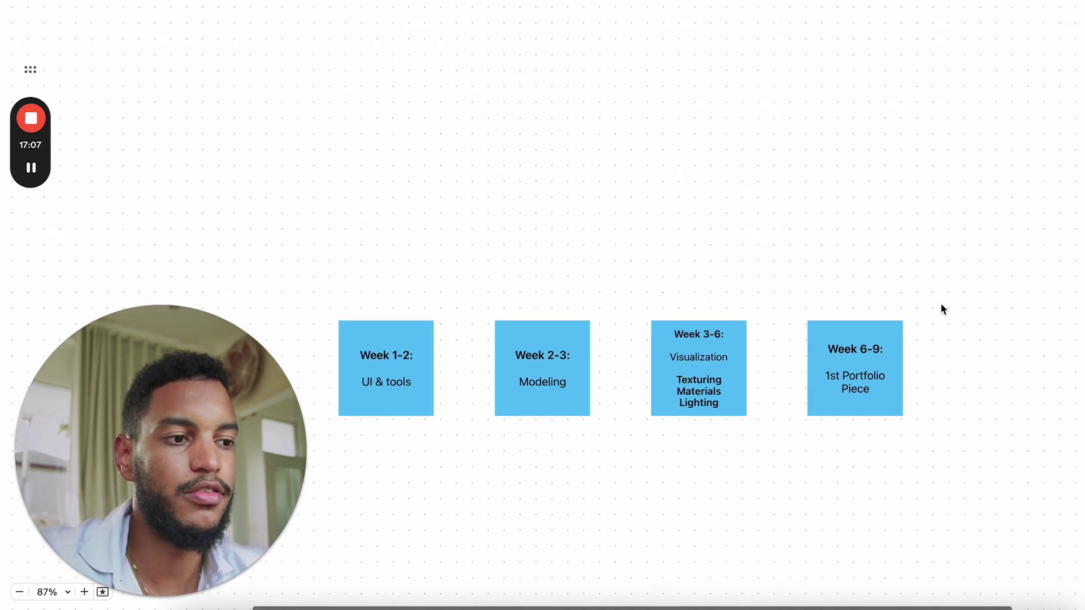
{"action": "scroll", "coordinate": [942, 309], "scroll_direction": "up", "scroll_amount": 1}
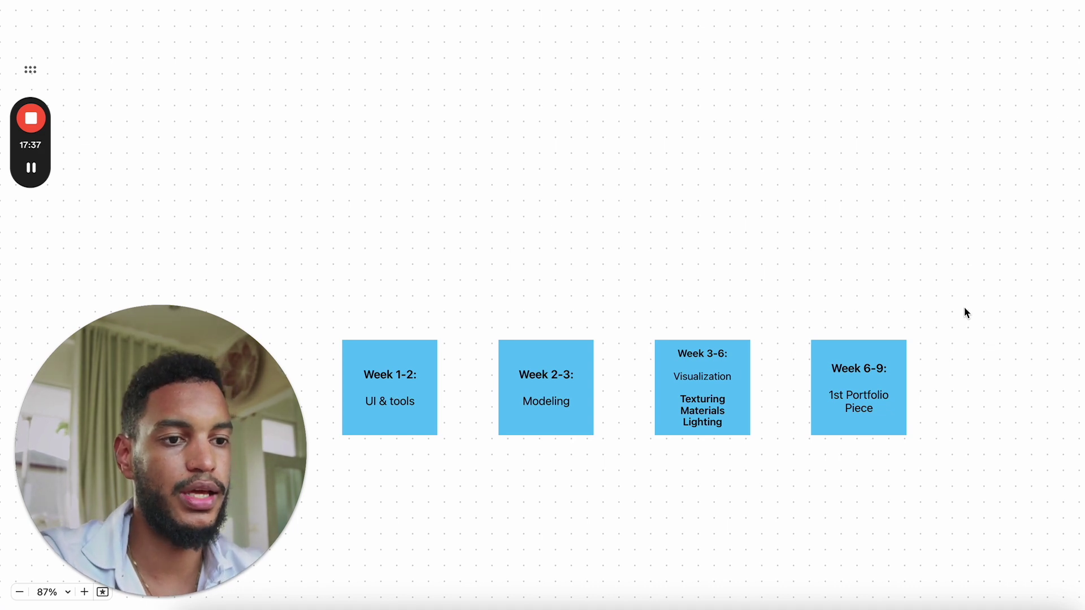
{"action": "left_click_drag", "start_coordinate": [964, 306], "coordinate": [378, 291]}
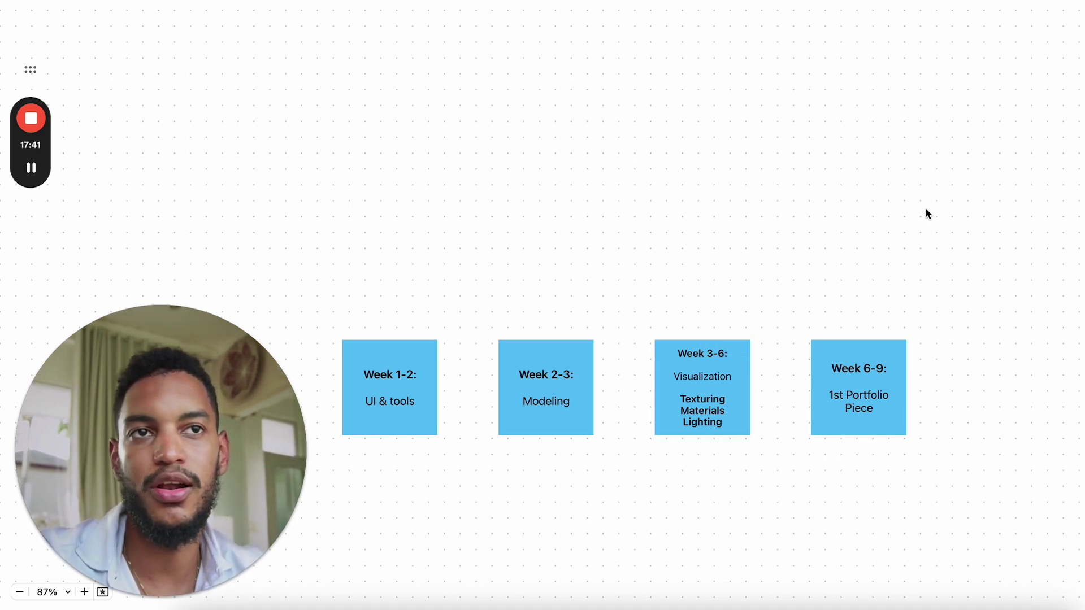
{"action": "left_click_drag", "start_coordinate": [925, 213], "coordinate": [398, 380]}
{"action": "left_click", "coordinate": [583, 226]}
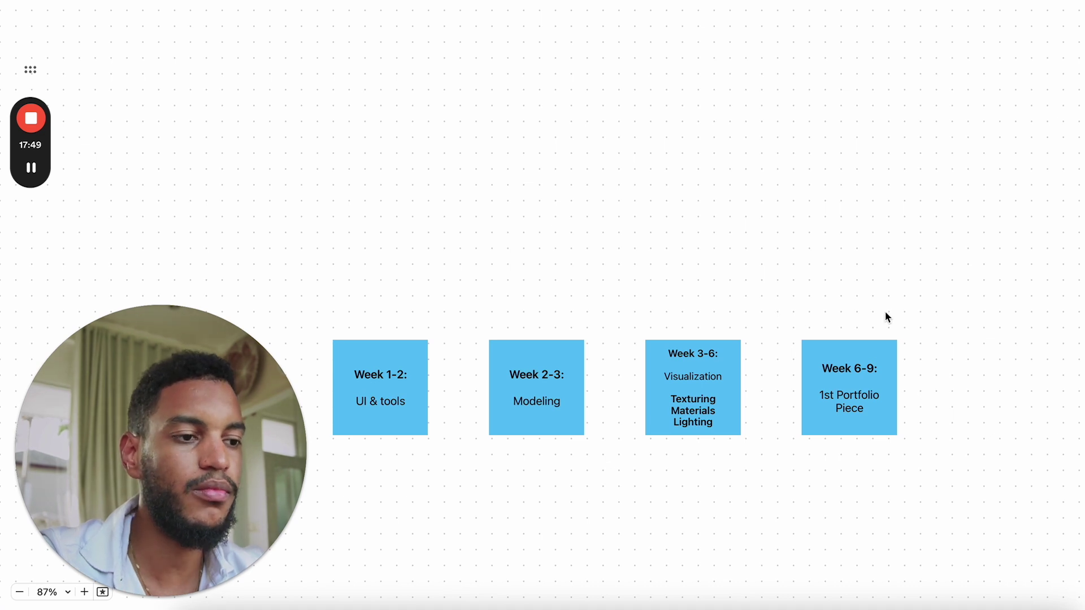
{"action": "scroll", "coordinate": [885, 316], "scroll_direction": "down", "scroll_amount": 2}
{"action": "scroll", "coordinate": [885, 316], "scroll_direction": "left", "scroll_amount": 2}
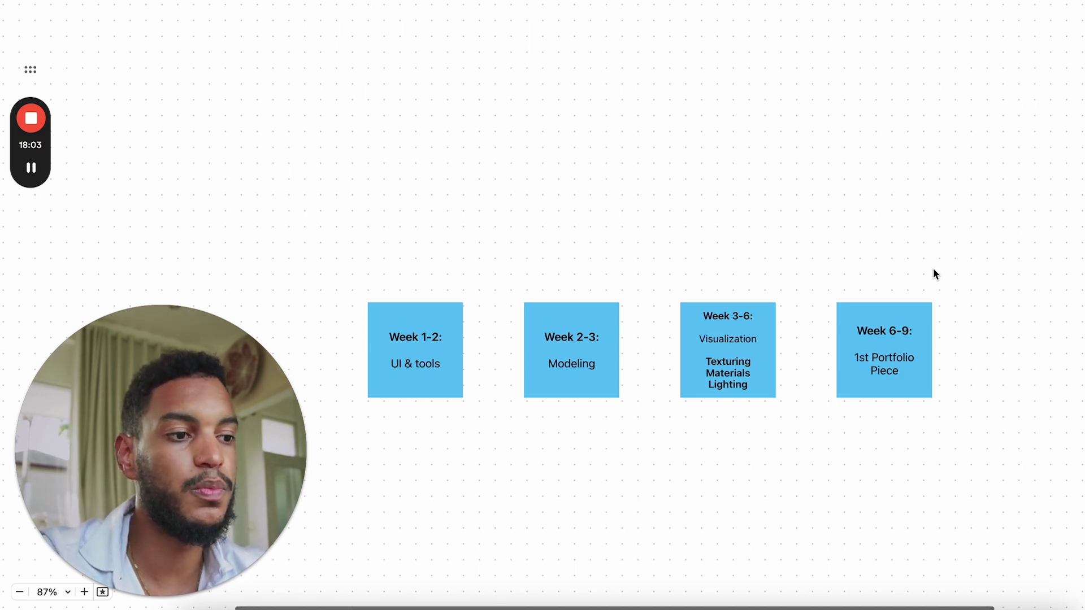
{"action": "scroll", "coordinate": [934, 269], "scroll_direction": "up", "scroll_amount": 1}
{"action": "left_click_drag", "start_coordinate": [933, 269], "coordinate": [407, 419]}
{"action": "left_click", "coordinate": [588, 234]}
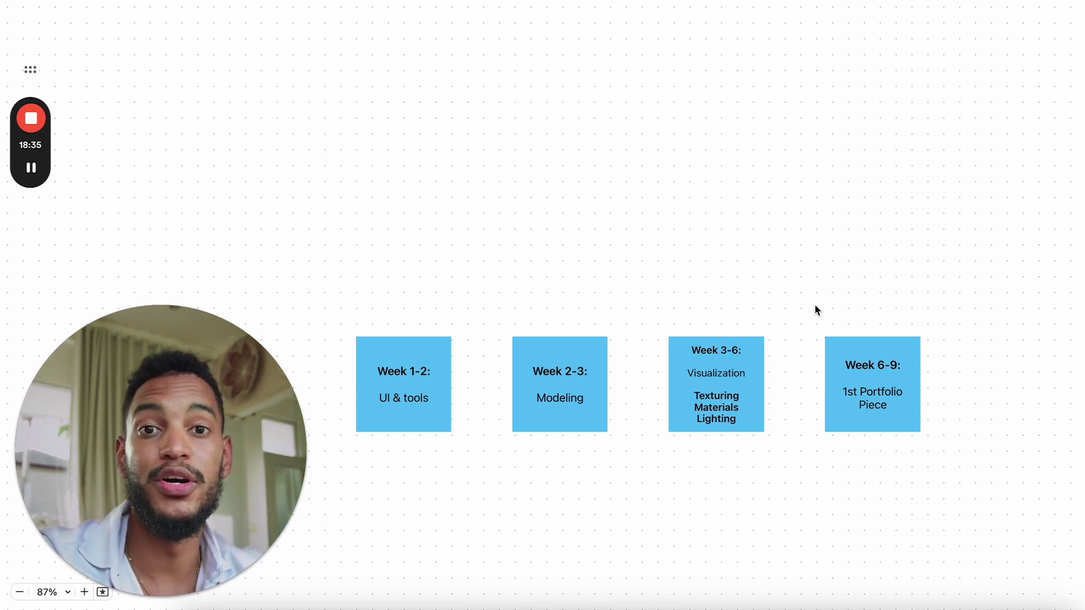
{"action": "scroll", "coordinate": [801, 315], "scroll_direction": "down", "scroll_amount": 2}
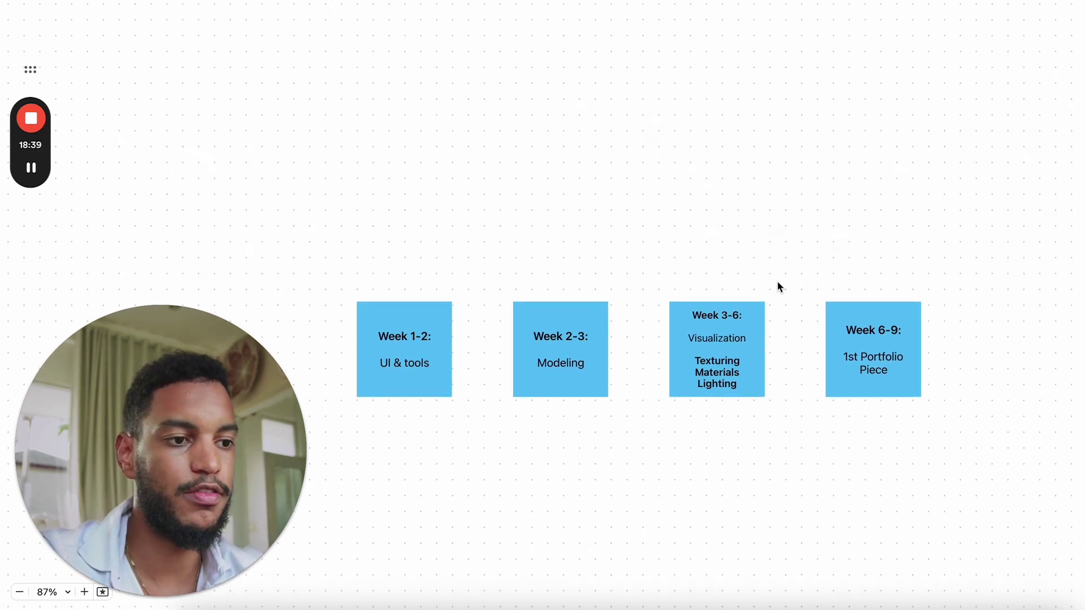
{"action": "scroll", "coordinate": [778, 283], "scroll_direction": "up", "scroll_amount": 1}
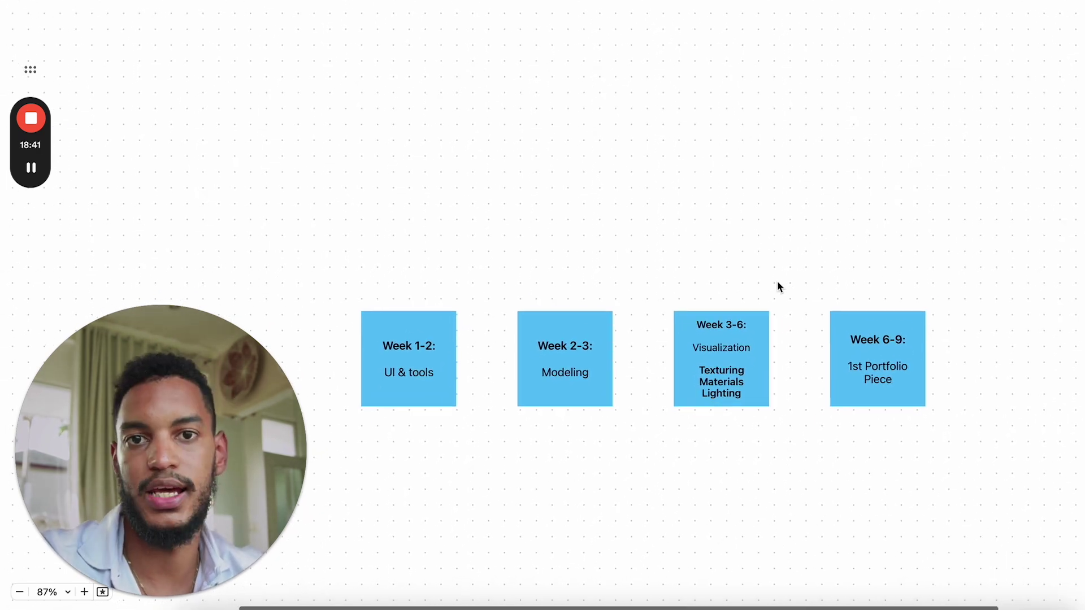
{"action": "scroll", "coordinate": [777, 282], "scroll_direction": "up", "scroll_amount": 1}
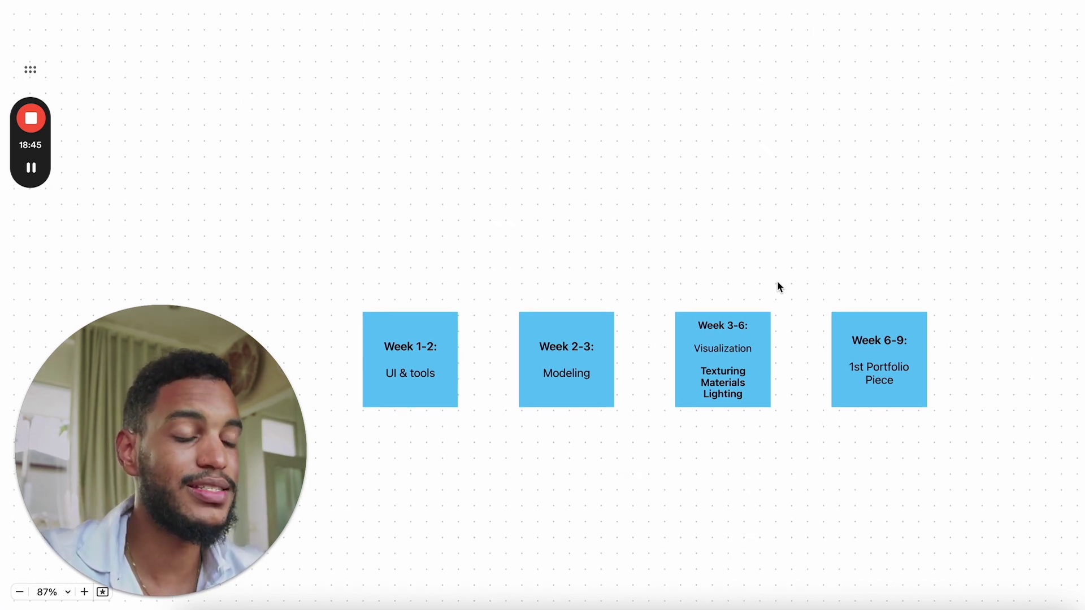
{"action": "scroll", "coordinate": [778, 286], "scroll_direction": "down", "scroll_amount": 1}
{"action": "scroll", "coordinate": [778, 286], "scroll_direction": "right", "scroll_amount": 1}
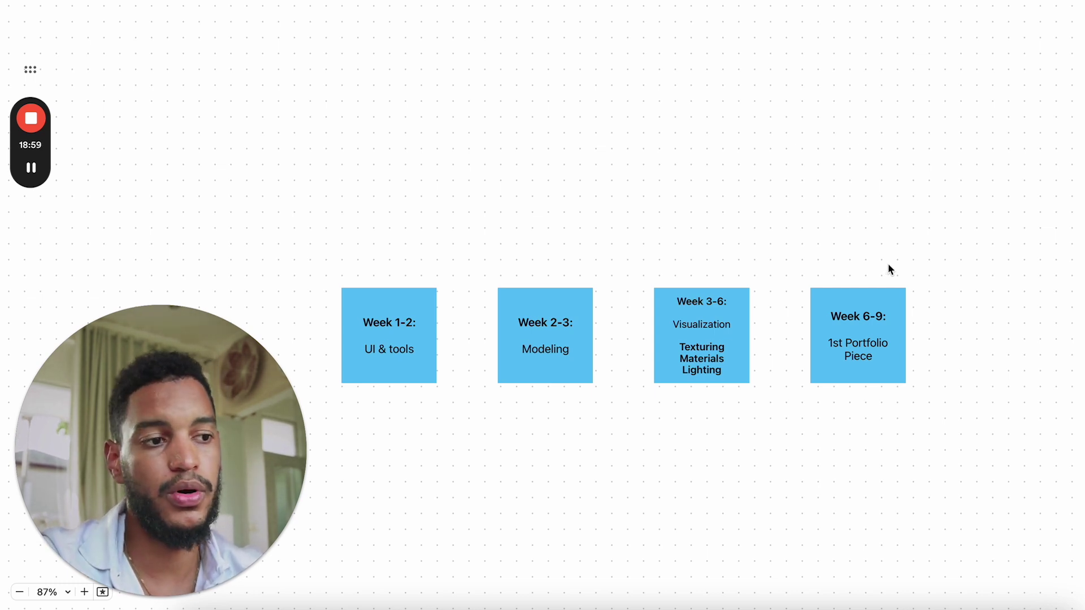
{"action": "scroll", "coordinate": [888, 265], "scroll_direction": "up", "scroll_amount": 2}
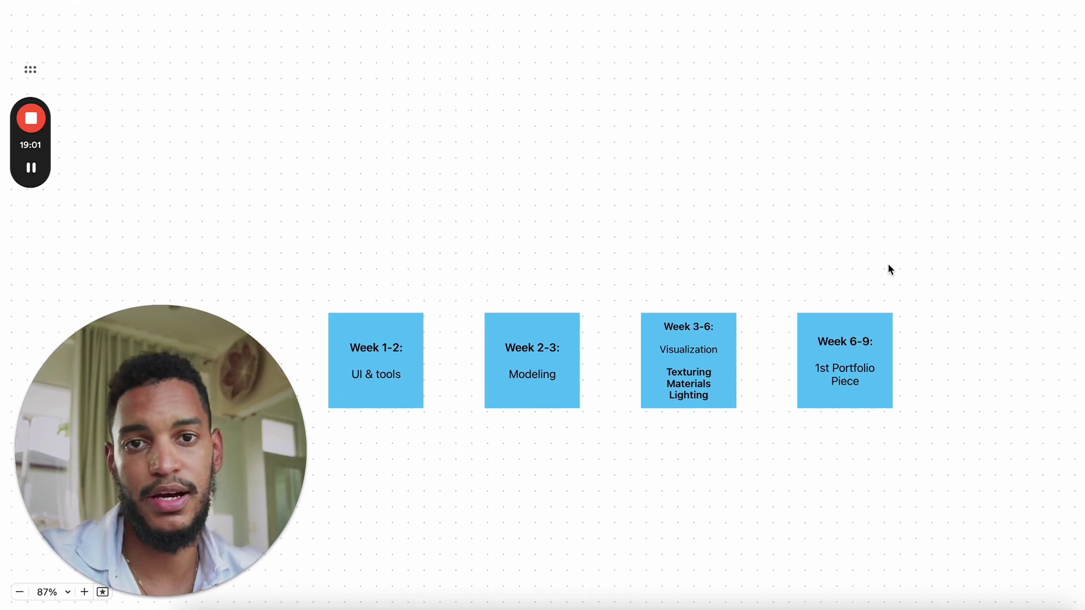
{"action": "scroll", "coordinate": [888, 264], "scroll_direction": "left", "scroll_amount": 3}
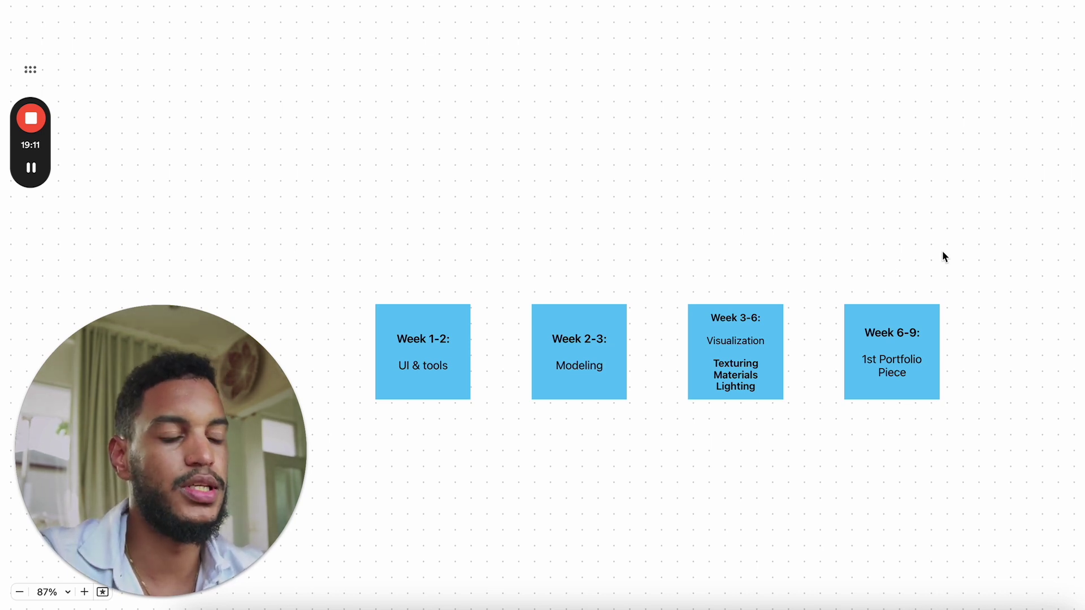
{"action": "scroll", "coordinate": [941, 250], "scroll_direction": "right", "scroll_amount": 2}
{"action": "scroll", "coordinate": [942, 250], "scroll_direction": "up", "scroll_amount": 1}
{"action": "scroll", "coordinate": [920, 261], "scroll_direction": "down", "scroll_amount": 1}
{"action": "scroll", "coordinate": [920, 261], "scroll_direction": "left", "scroll_amount": 1}
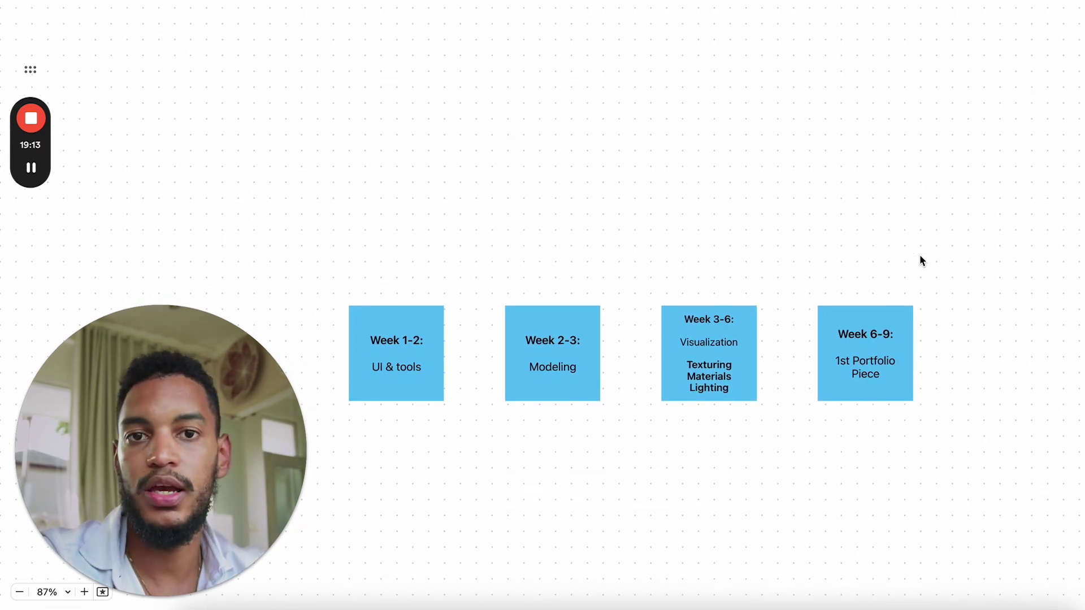
{"action": "left_click", "coordinate": [825, 314]}
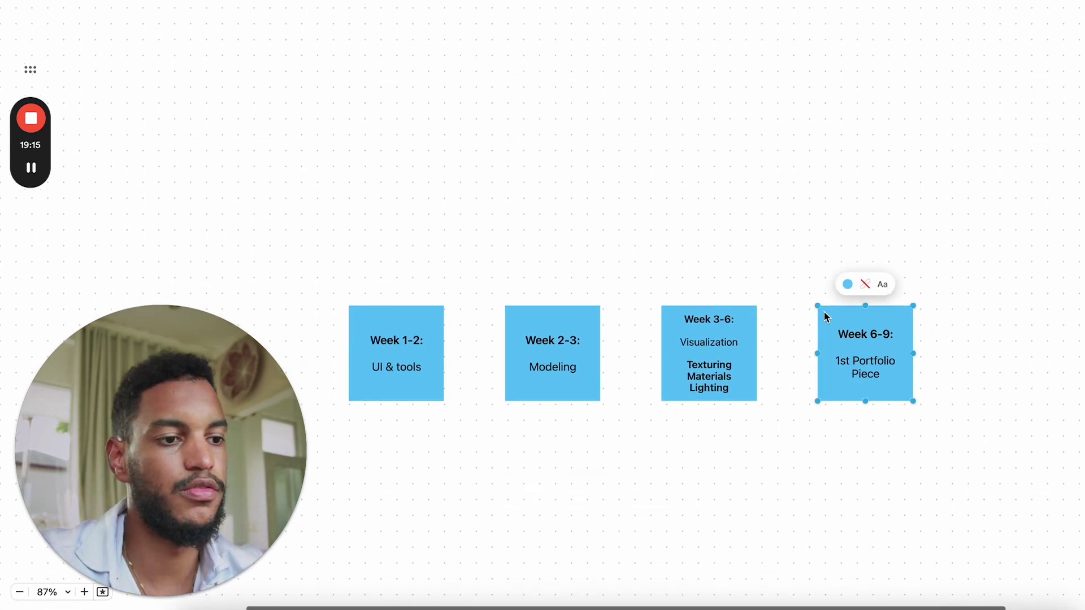
{"action": "left_click", "coordinate": [775, 279]}
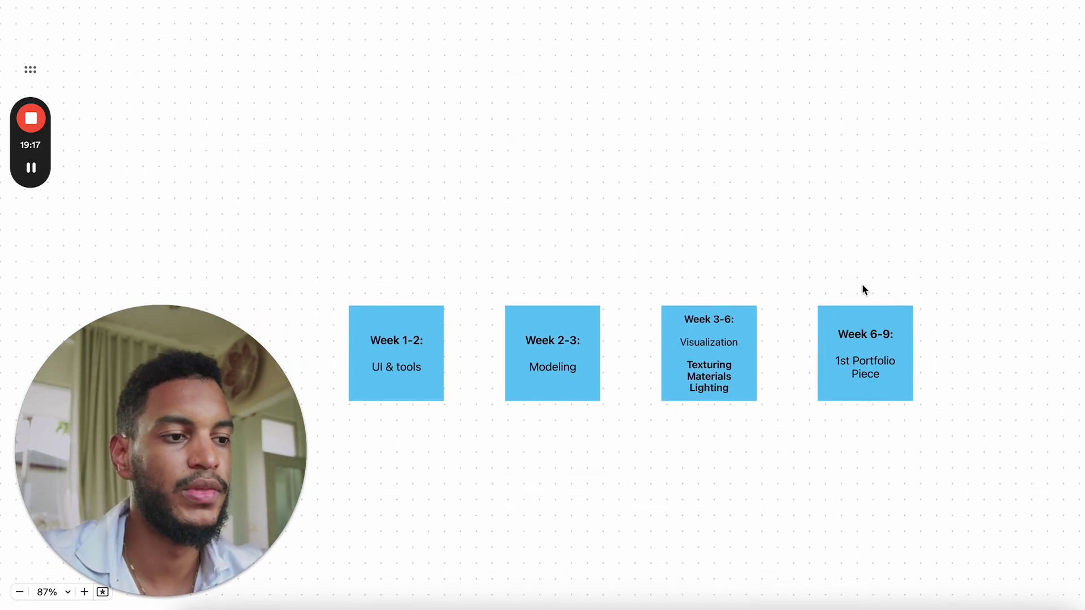
{"action": "scroll", "coordinate": [856, 279], "scroll_direction": "right", "scroll_amount": 2}
{"action": "scroll", "coordinate": [856, 279], "scroll_direction": "down", "scroll_amount": 1}
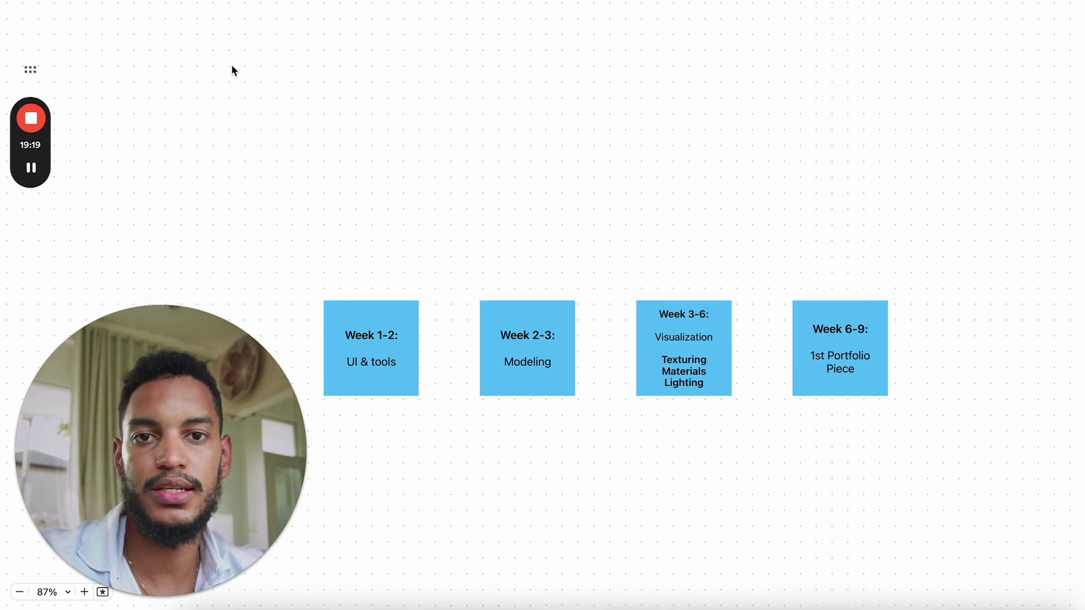
{"action": "mouse_move", "coordinate": [43, 117]}
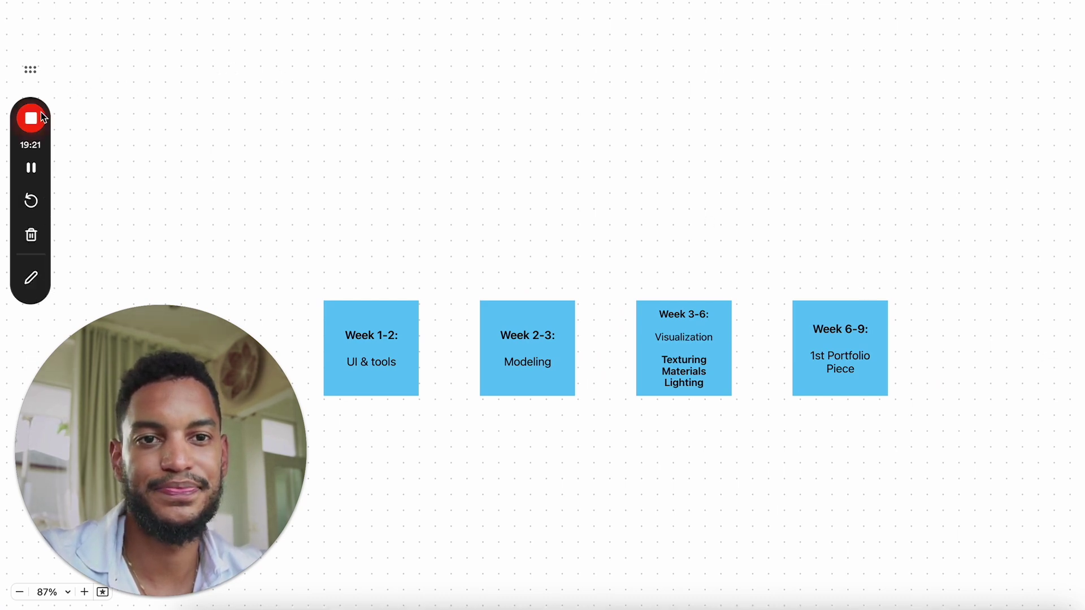